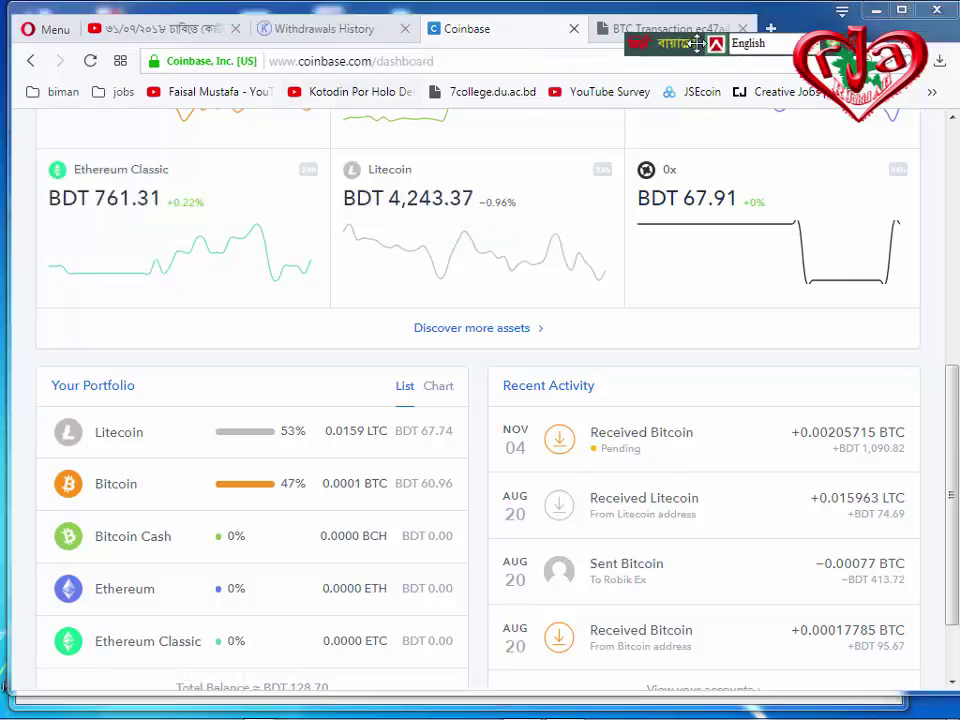
Compare Coinbase's pending Bitcoin with the BlockCypher transaction, then return to the withdrawals history.
click(328, 30)
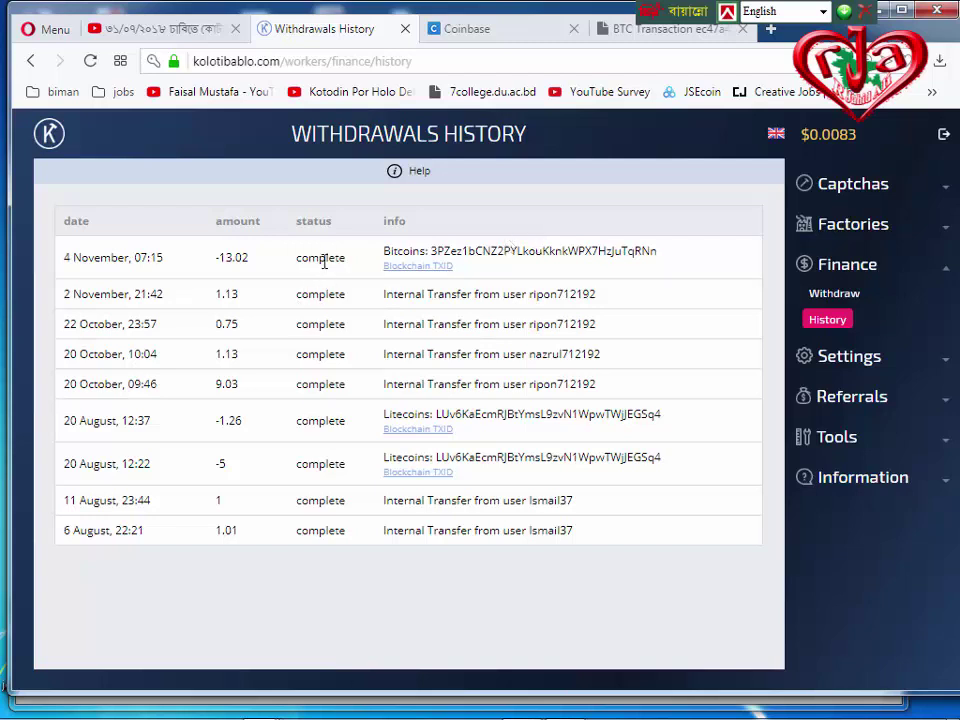
click(662, 29)
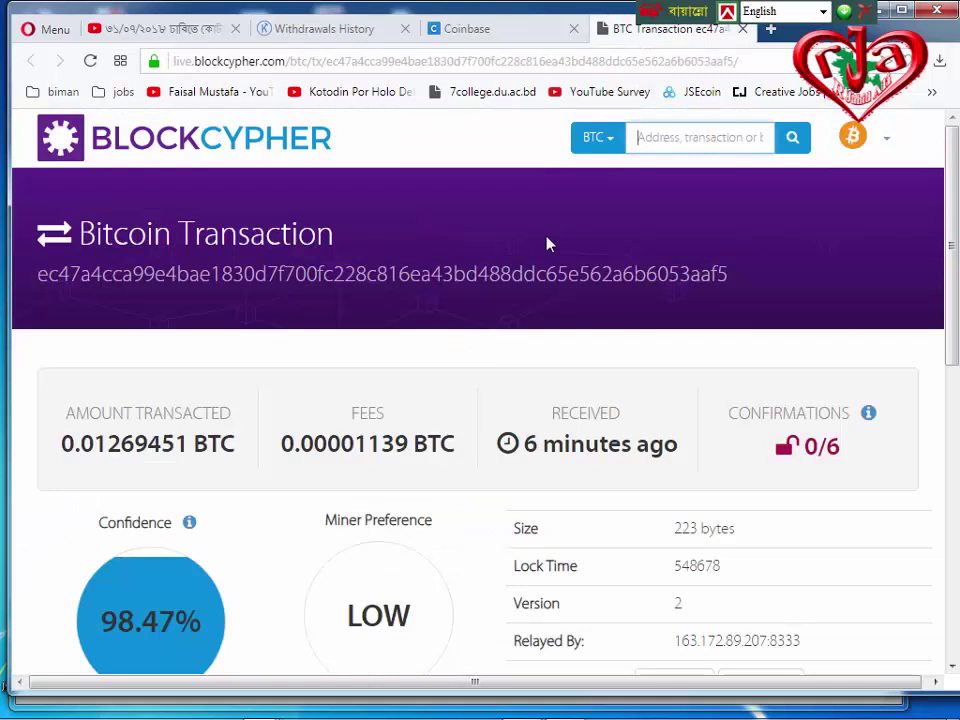
click(499, 30)
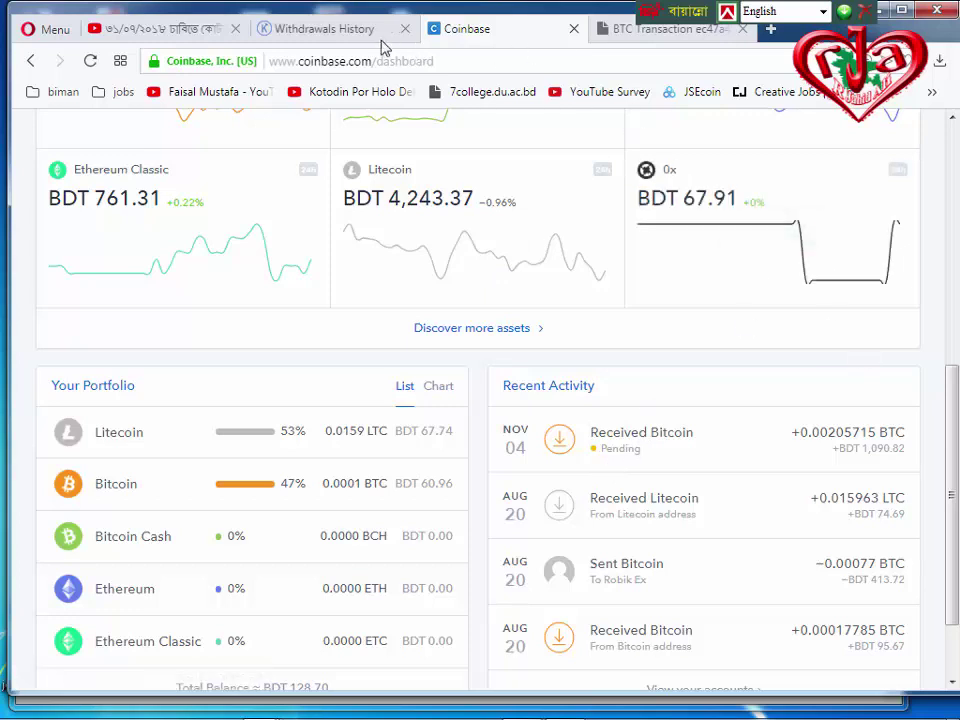
click(325, 30)
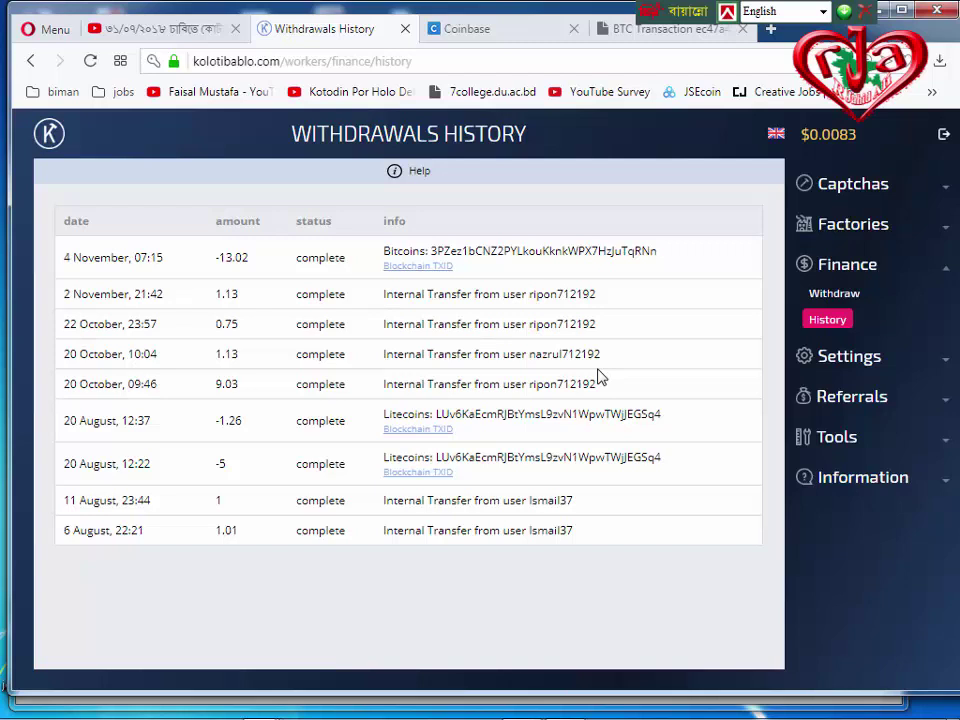
Open the Withdraw page under Finance and review the payment methods and their minimums.
click(830, 302)
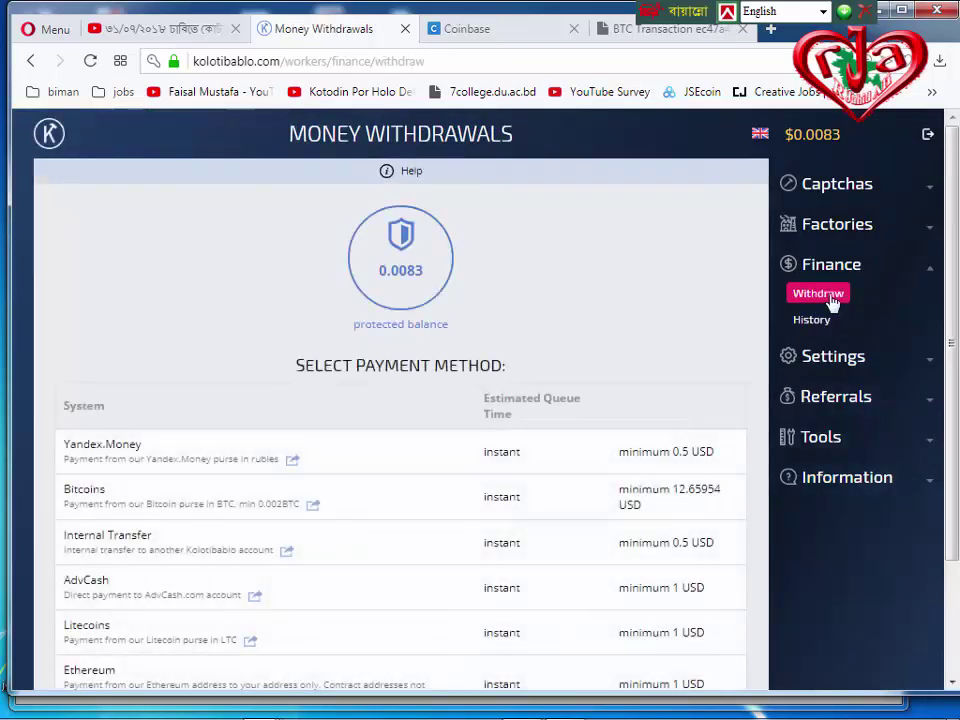
scroll(229, 444, down, 3)
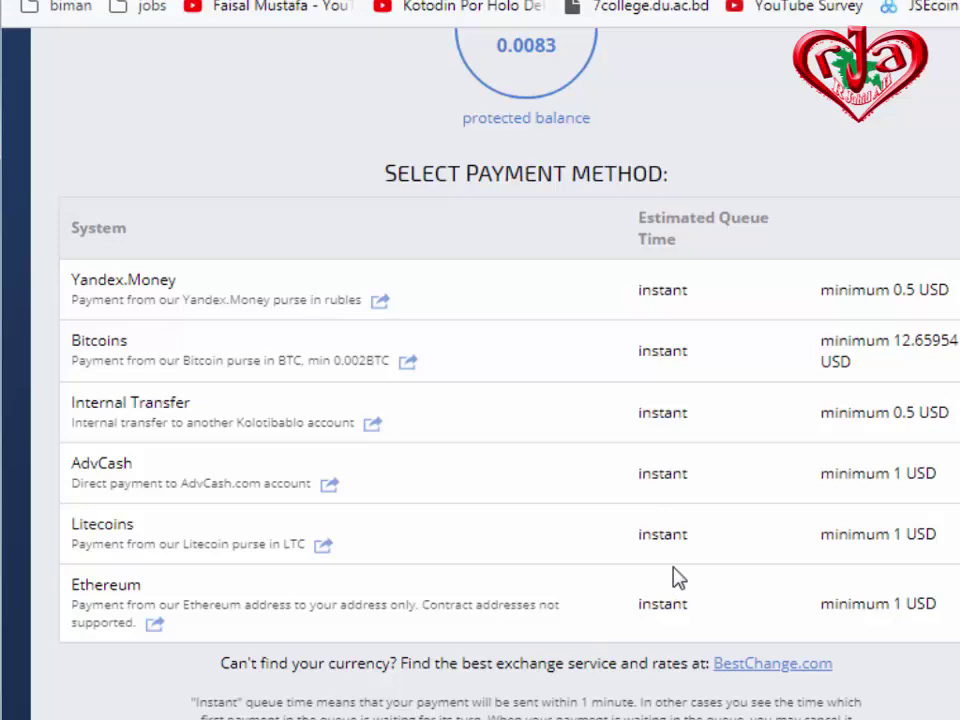
scroll(673, 578, up, 2)
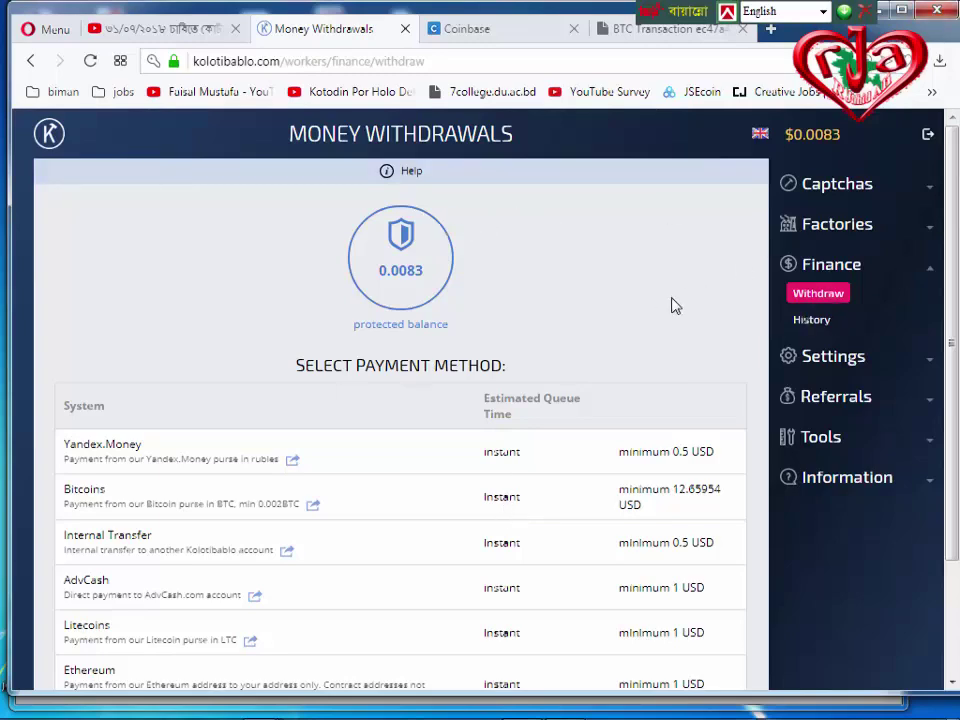
scroll(675, 306, down, 1)
scroll(673, 298, up, 1)
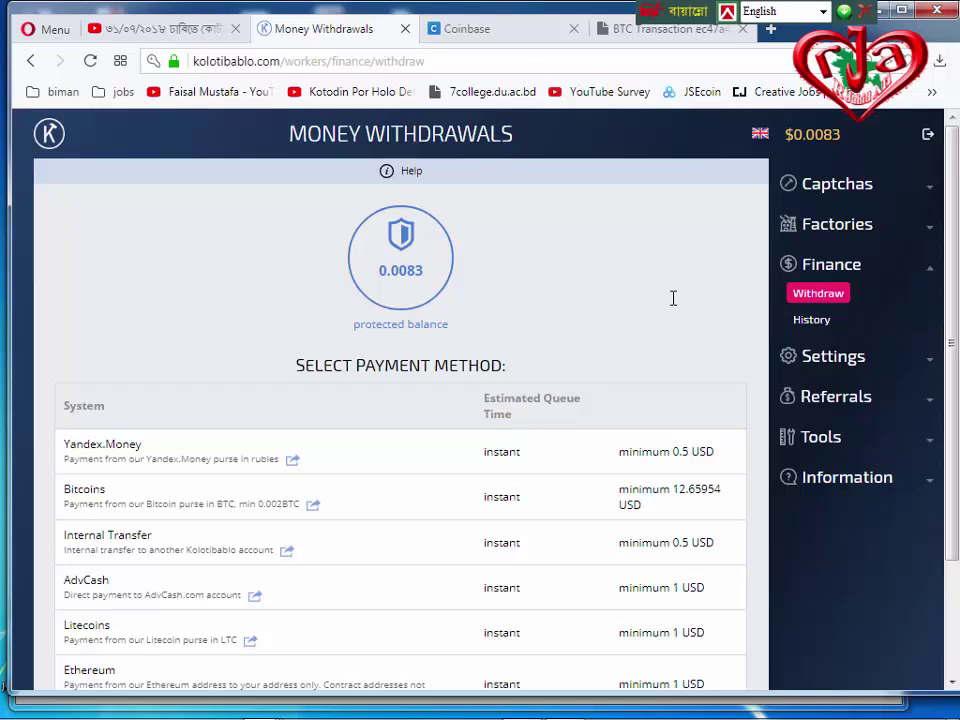
Return to Withdrawals History and highlight the internal transfer rows and last two withdrawals.
click(810, 326)
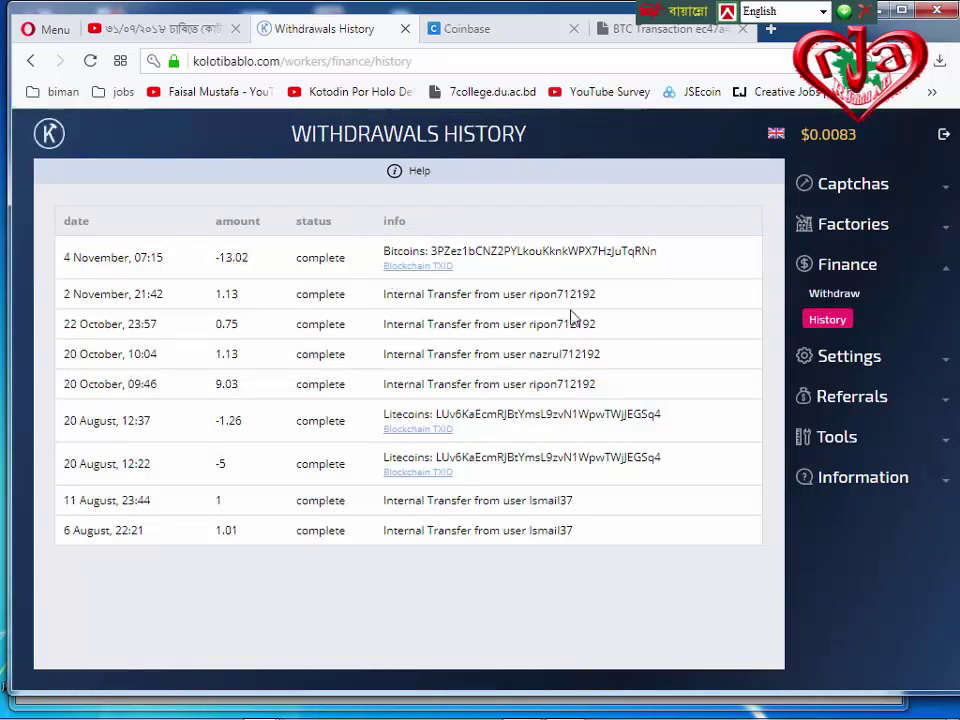
drag(383, 295, 424, 398)
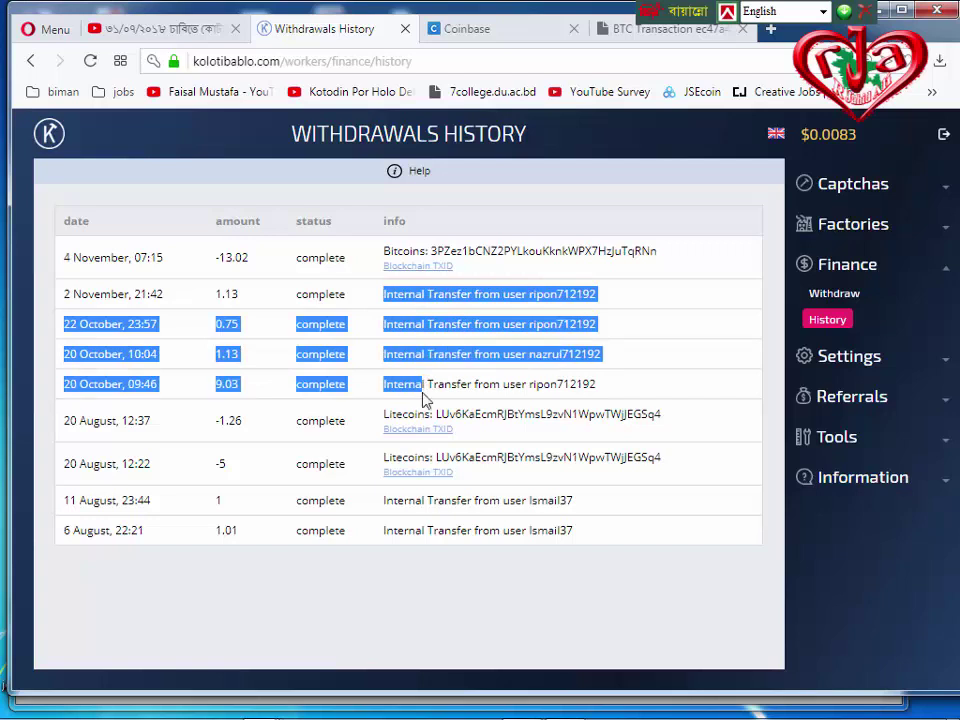
drag(619, 544, 382, 499)
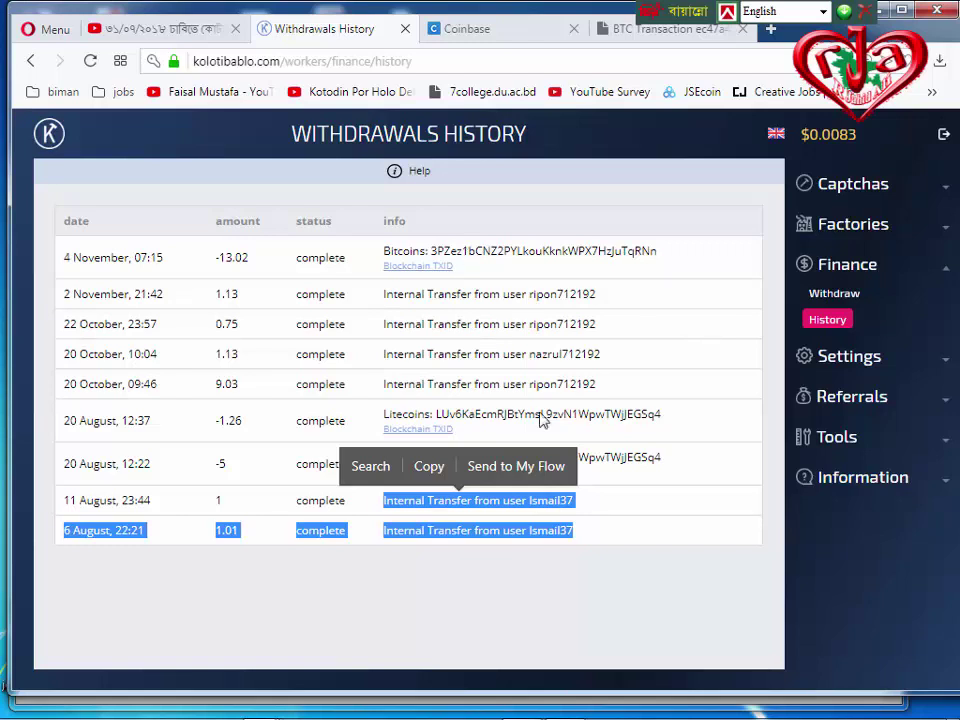
Highlight the Bitcoin withdrawal address and both Litecoin withdrawal addresses.
click(380, 255)
drag(380, 255, 476, 251)
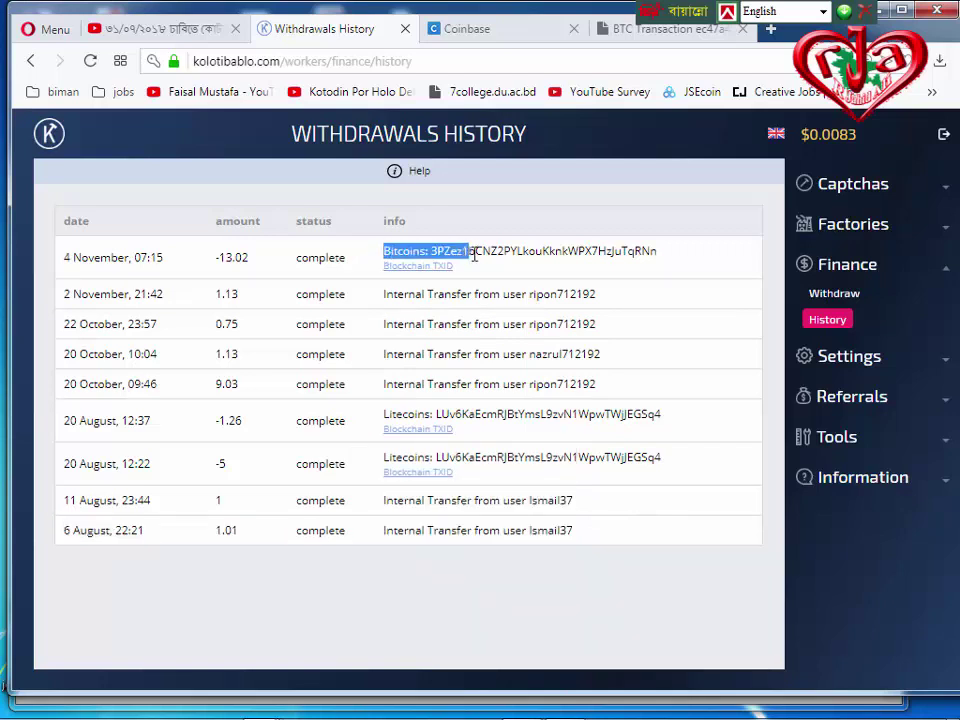
drag(385, 413, 461, 414)
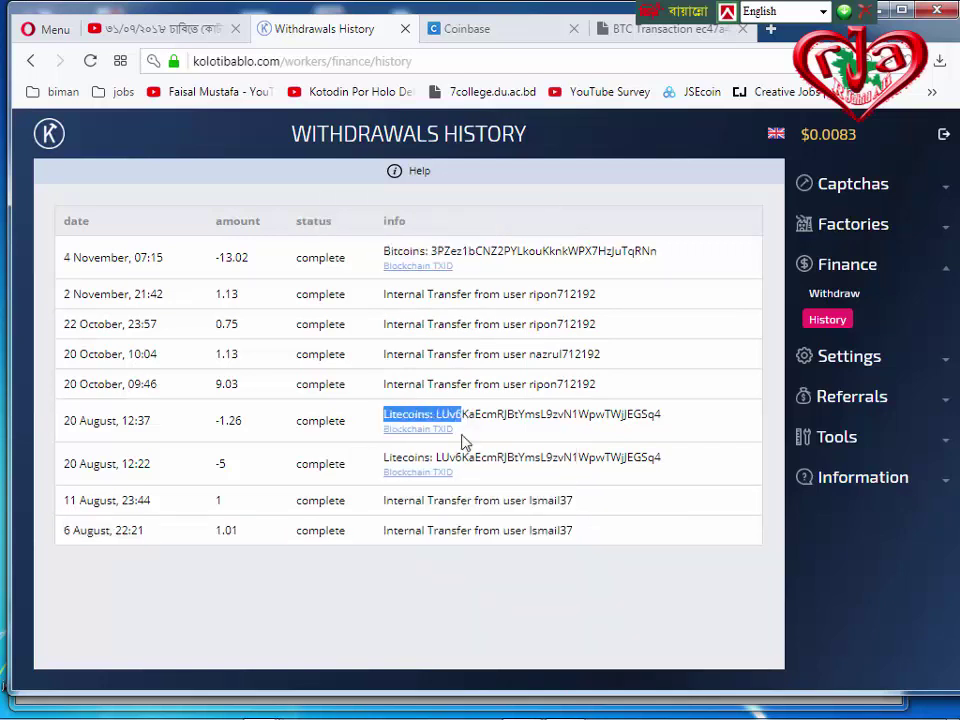
drag(382, 460, 497, 457)
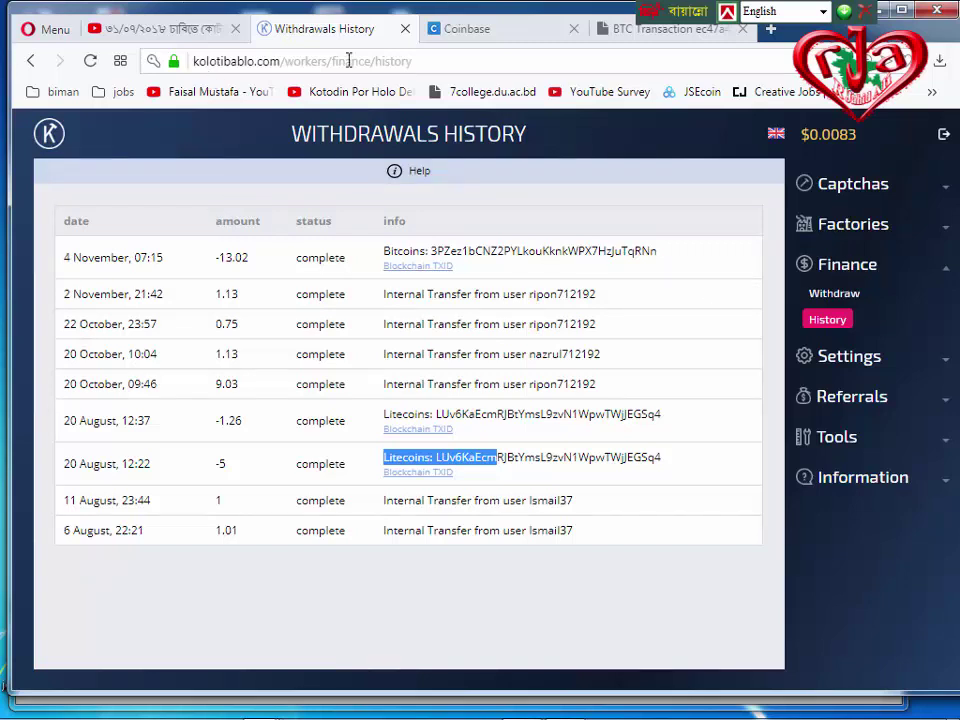
Log out and bring up the Register form, focusing its empty Login and Email fields.
click(948, 140)
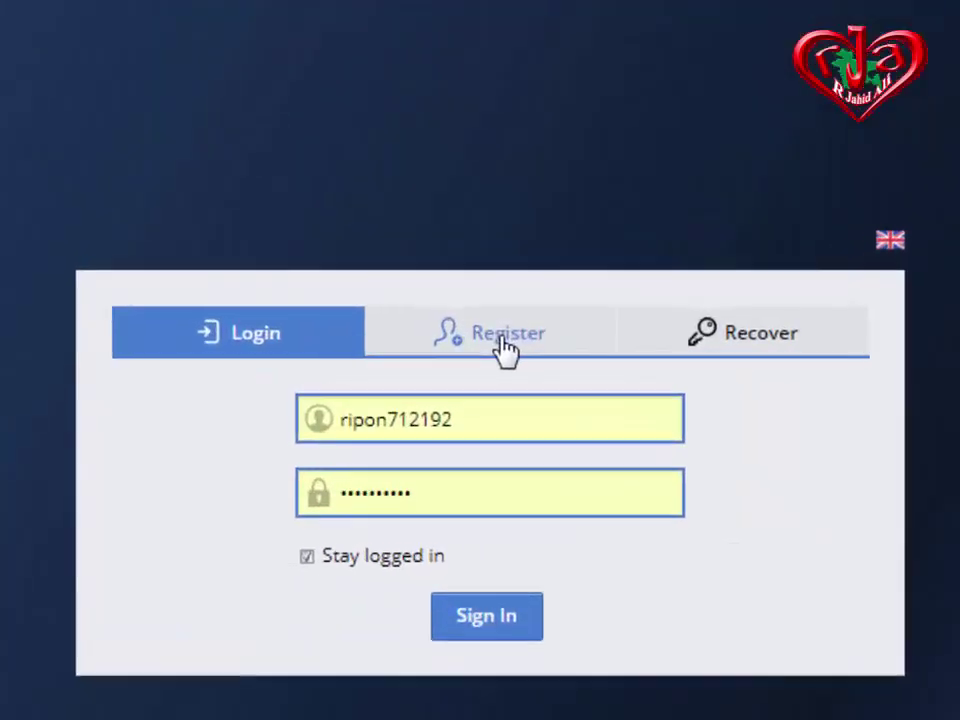
click(506, 340)
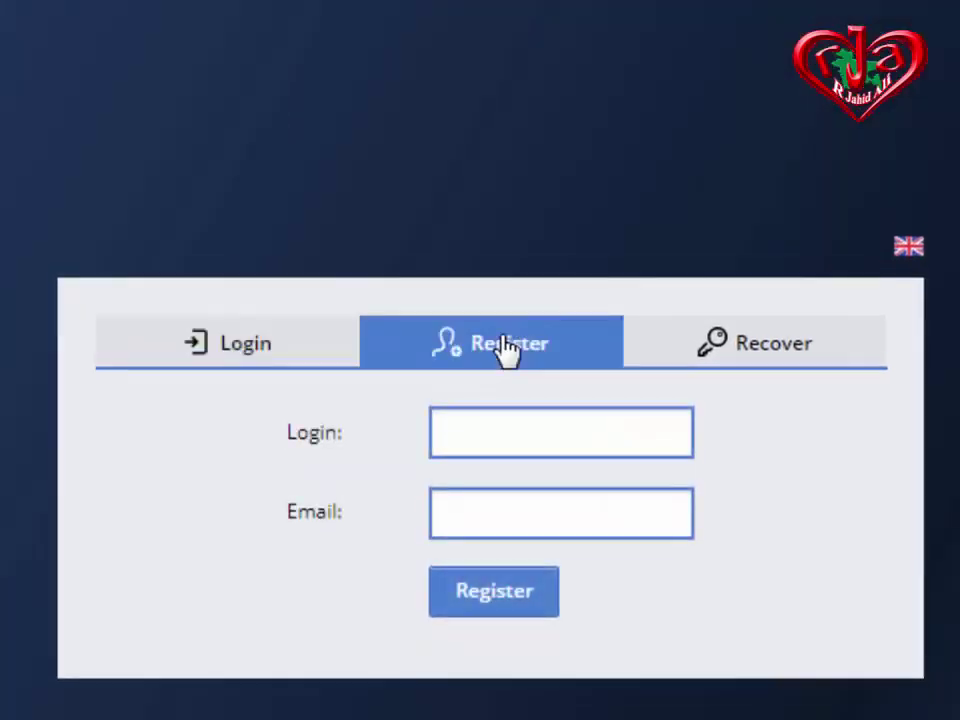
click(532, 431)
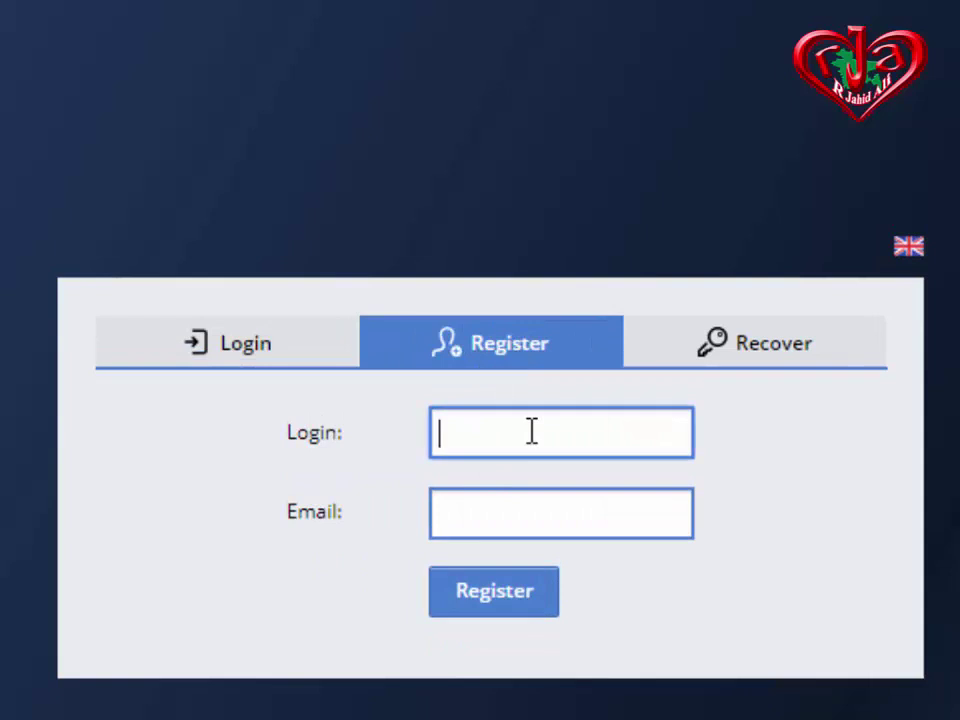
click(529, 514)
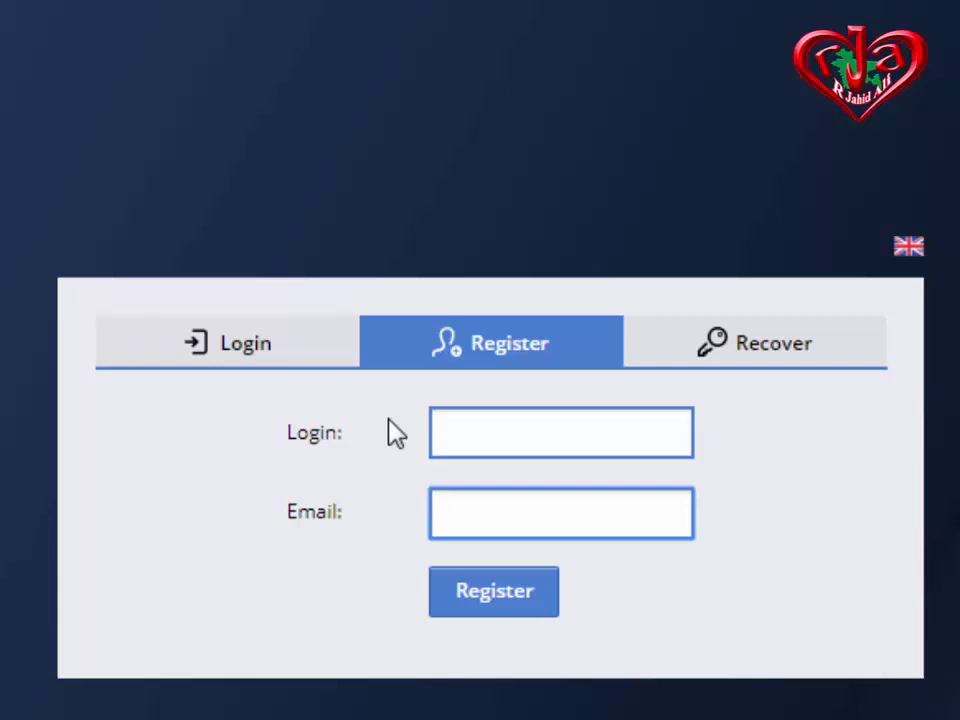
click(487, 432)
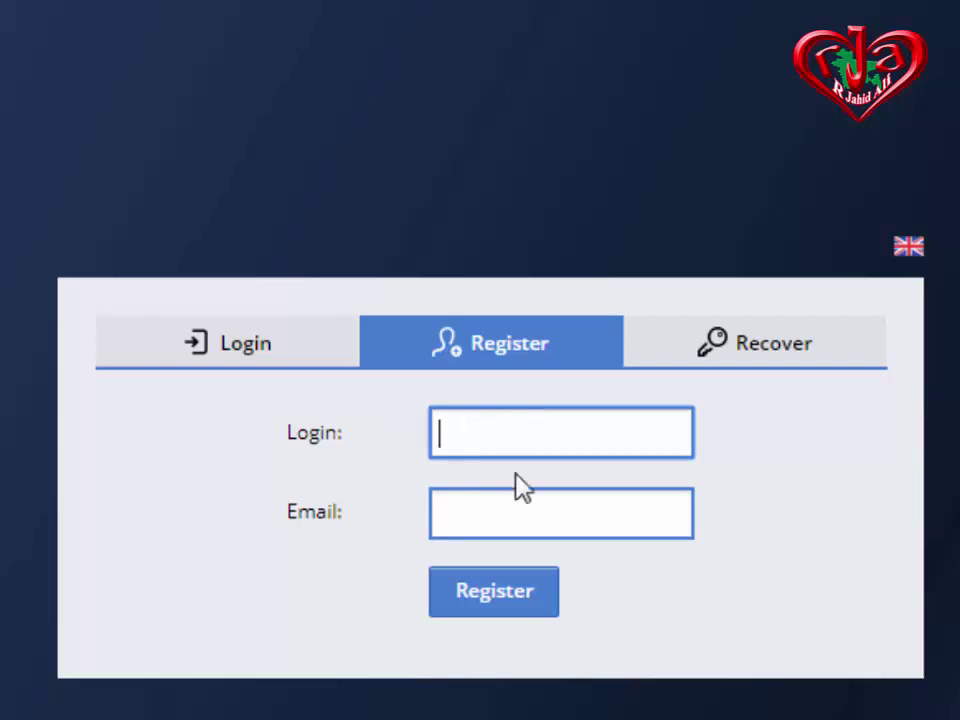
click(529, 510)
Enter a username in Login and the user's e-mail address in Email, correcting its ending.
click(513, 427)
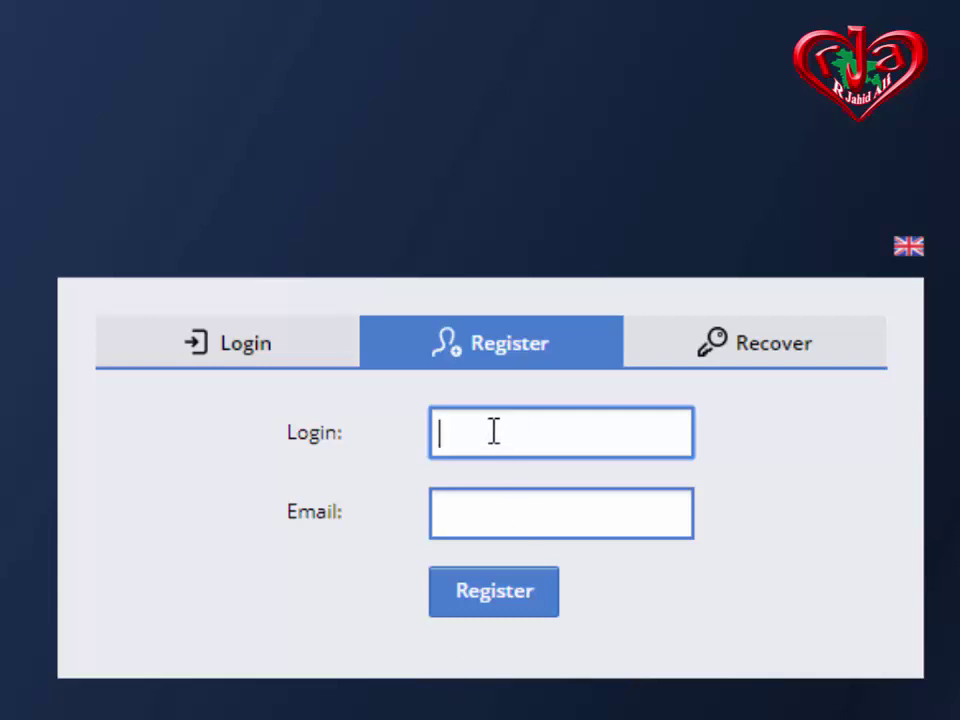
text(jahid)
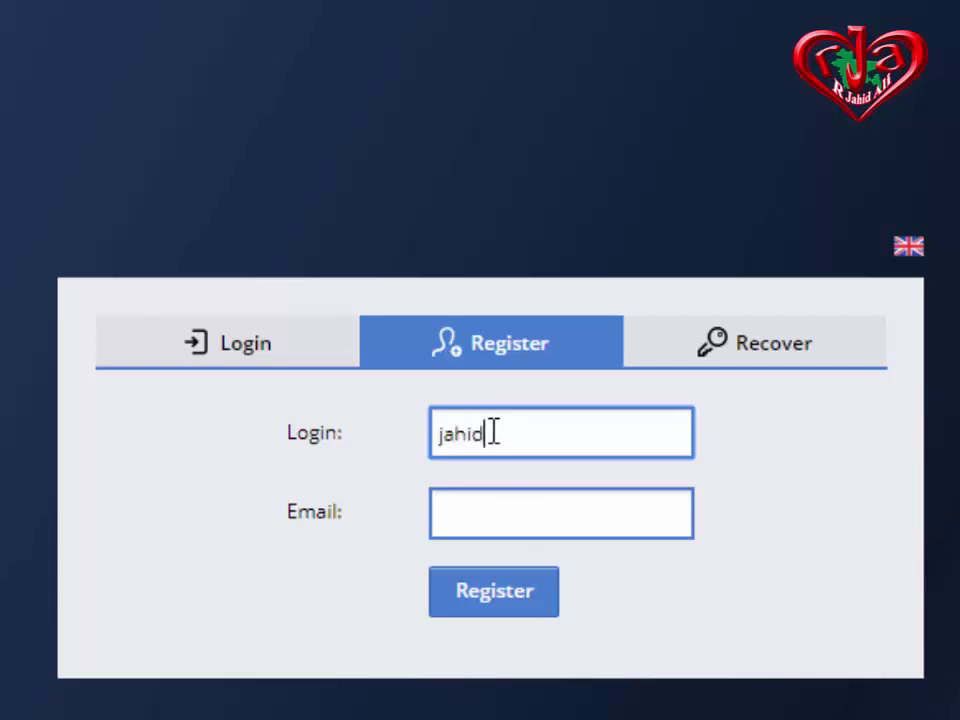
text(712192)
click(541, 524)
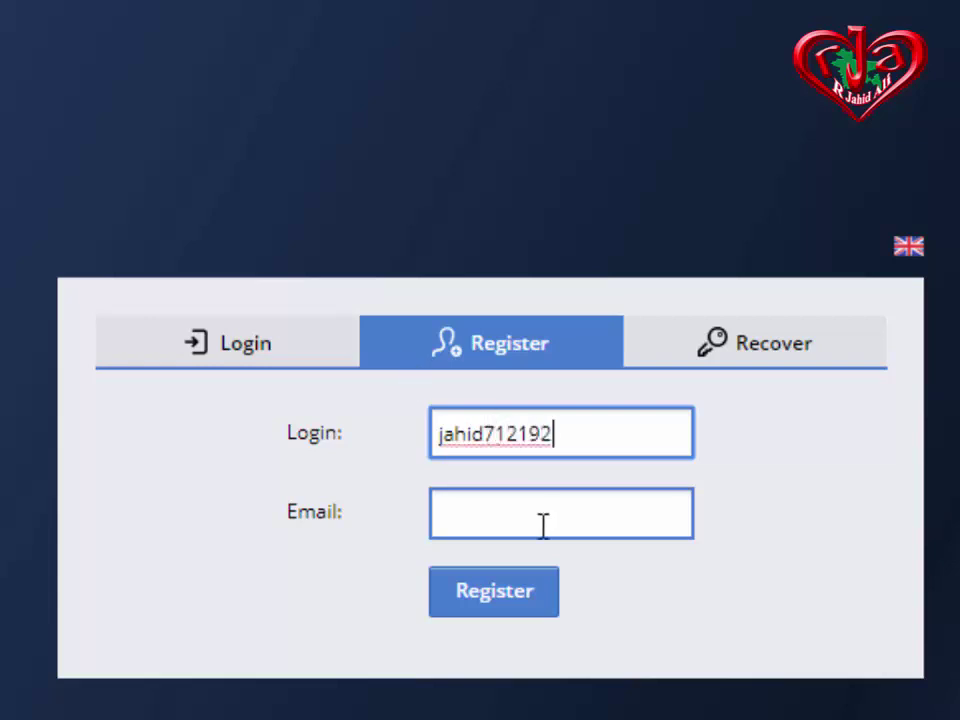
click(530, 516)
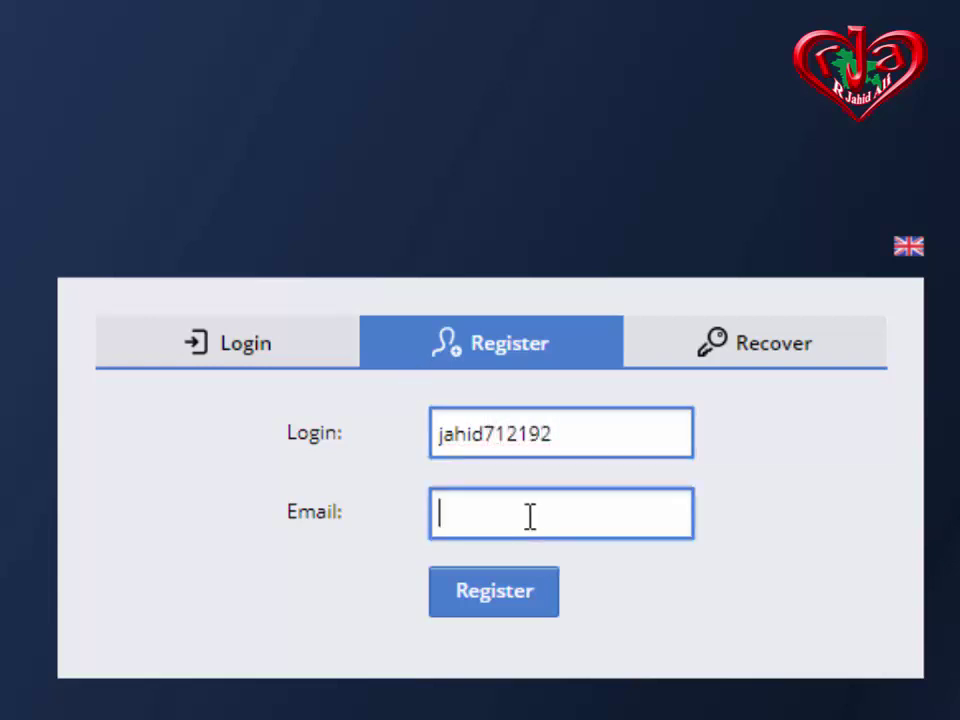
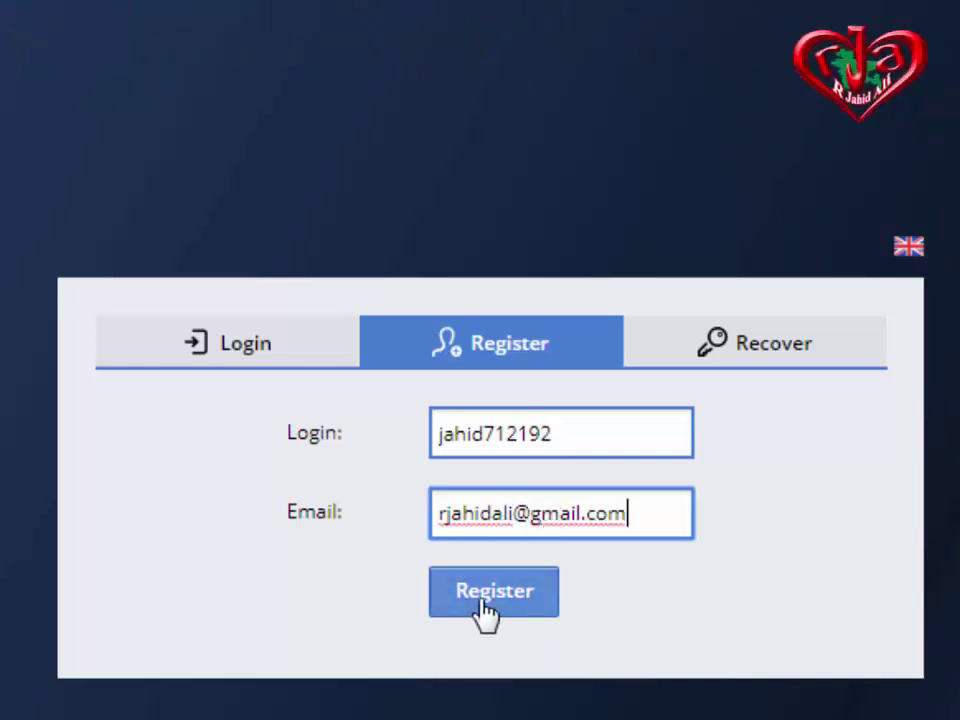
drag(645, 509, 432, 535)
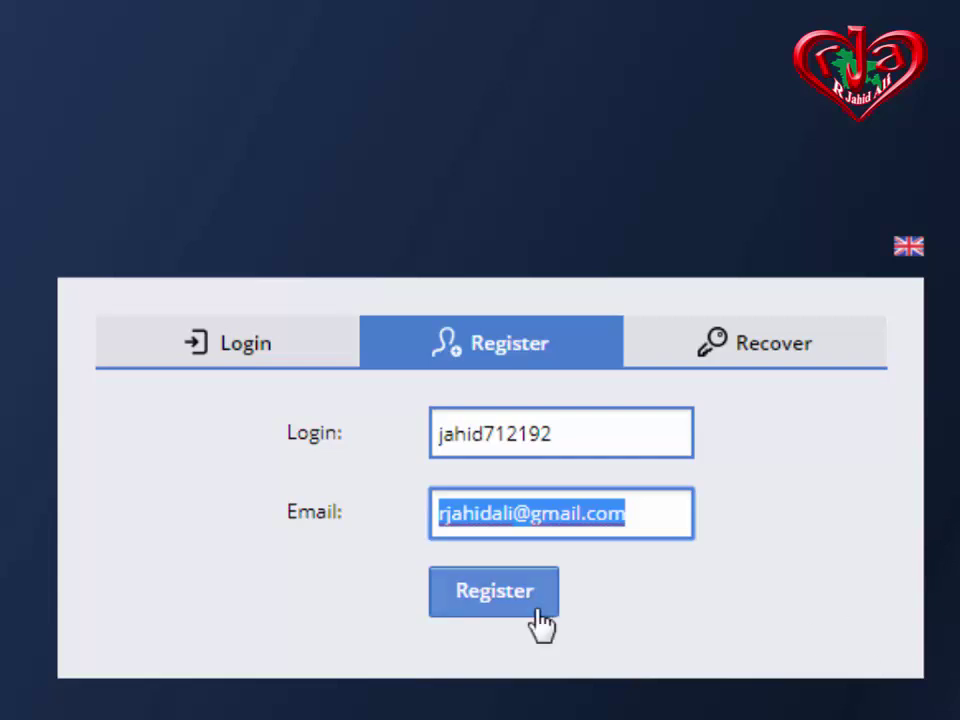
On the Login tab, autofill the first saved account's username and password.
click(230, 365)
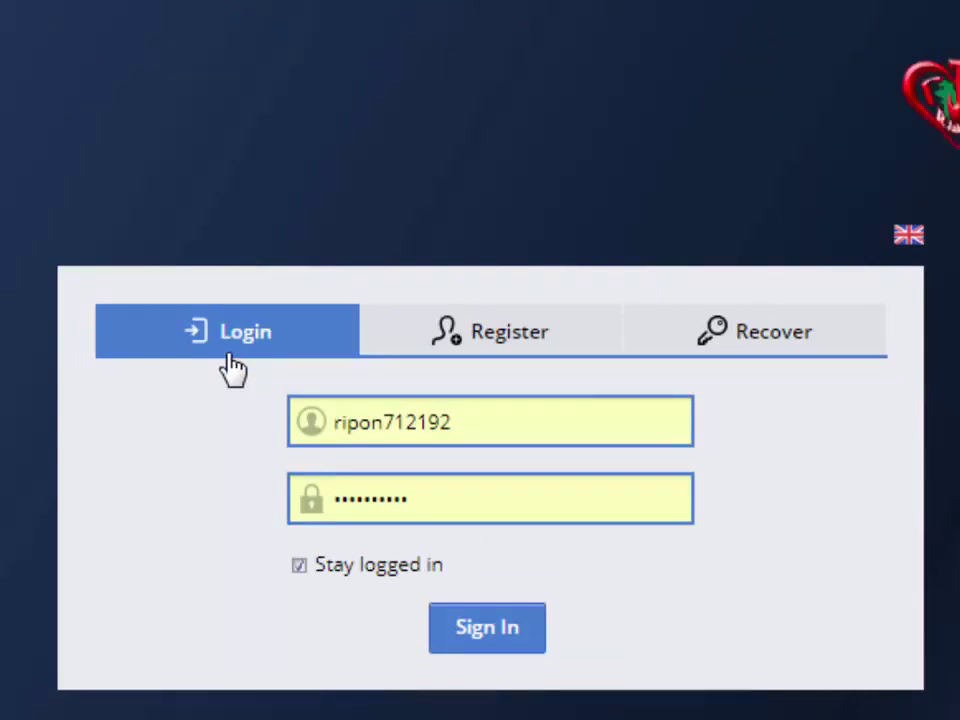
double_click(468, 420)
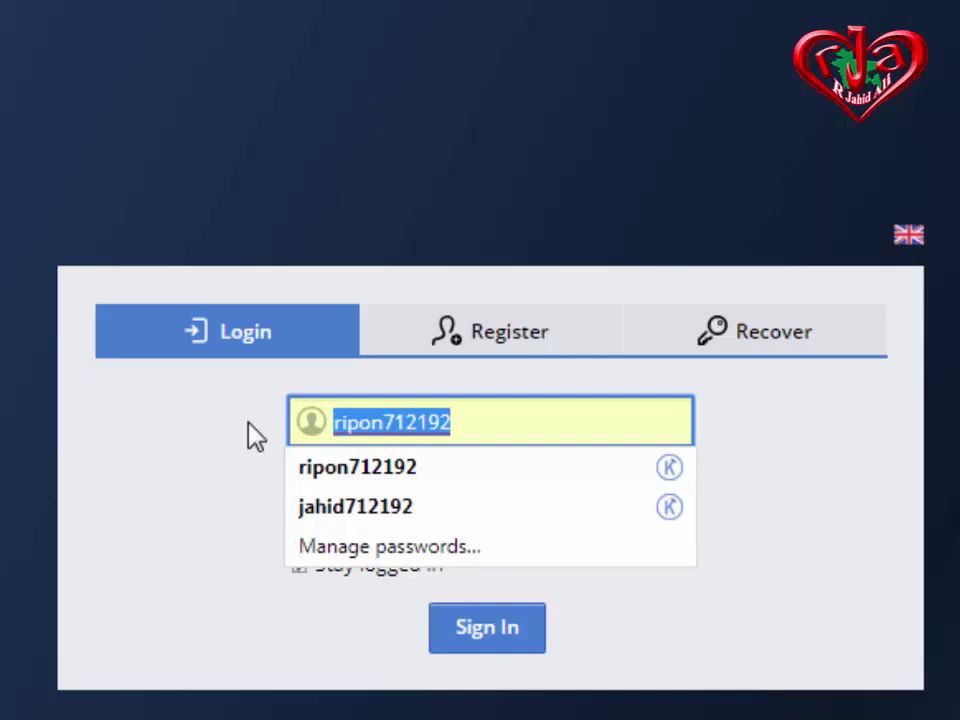
click(542, 432)
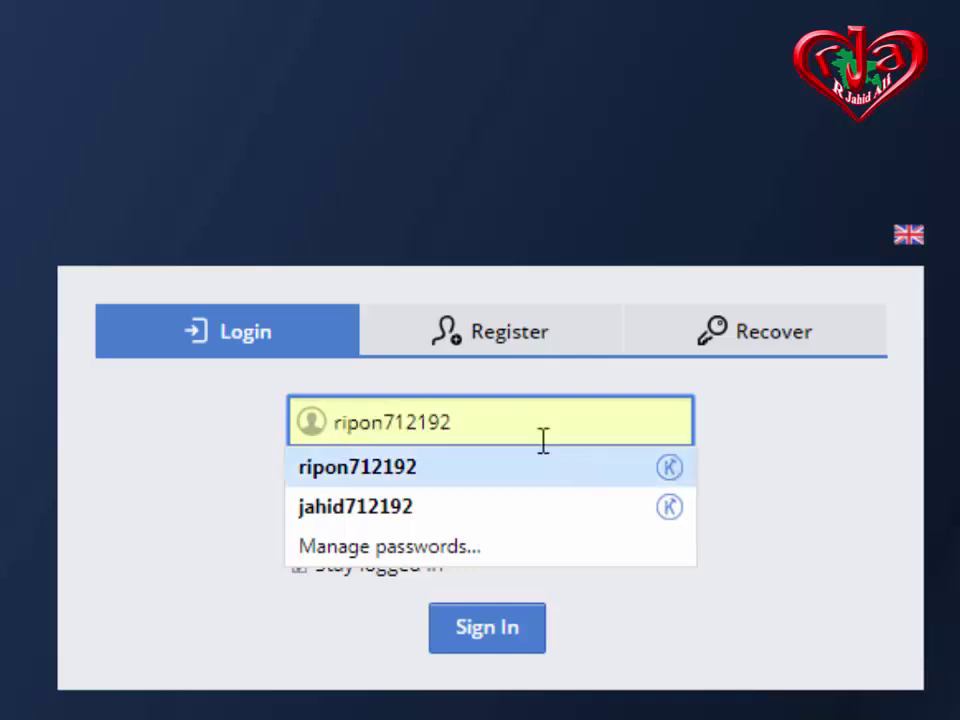
click(380, 467)
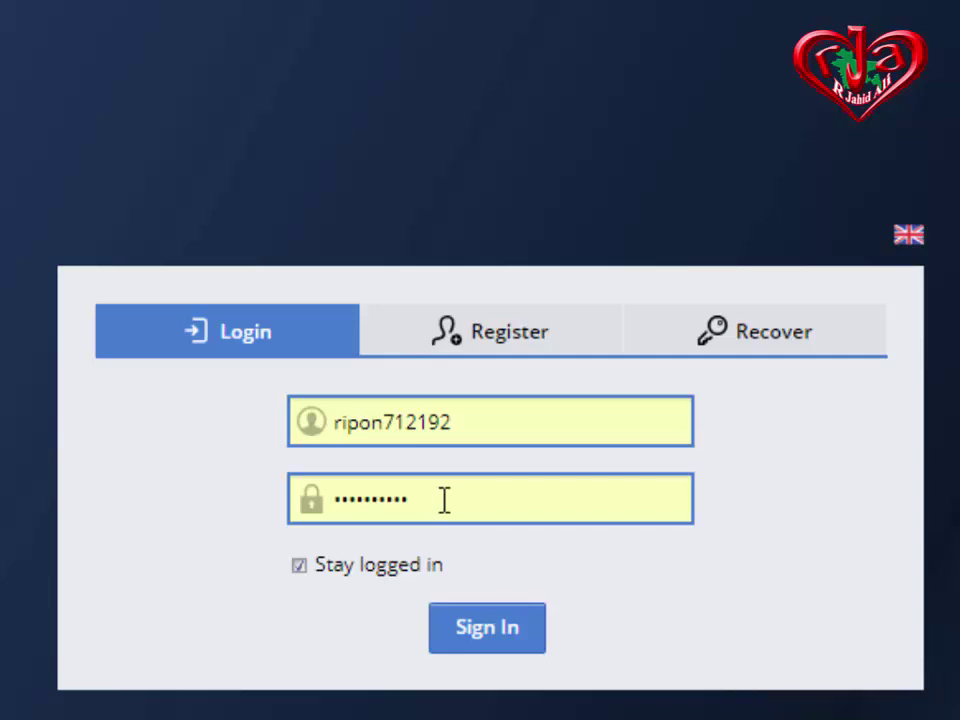
Attempt sign-in with the first account, then reopen and dismiss the saved-logins list twice.
click(510, 628)
click(463, 422)
drag(452, 422, 293, 422)
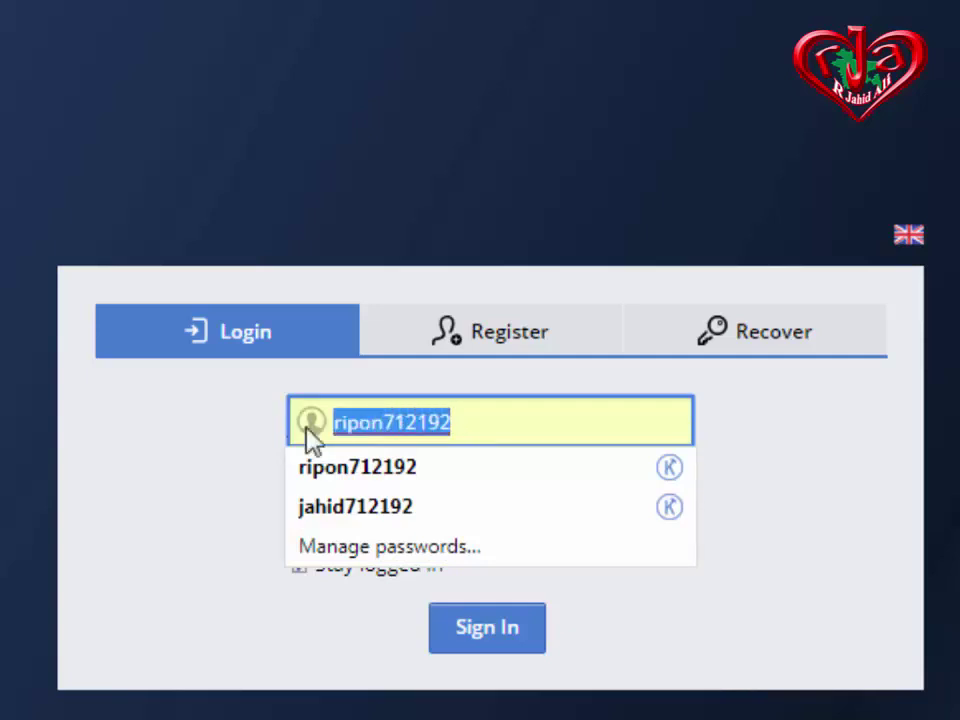
click(178, 435)
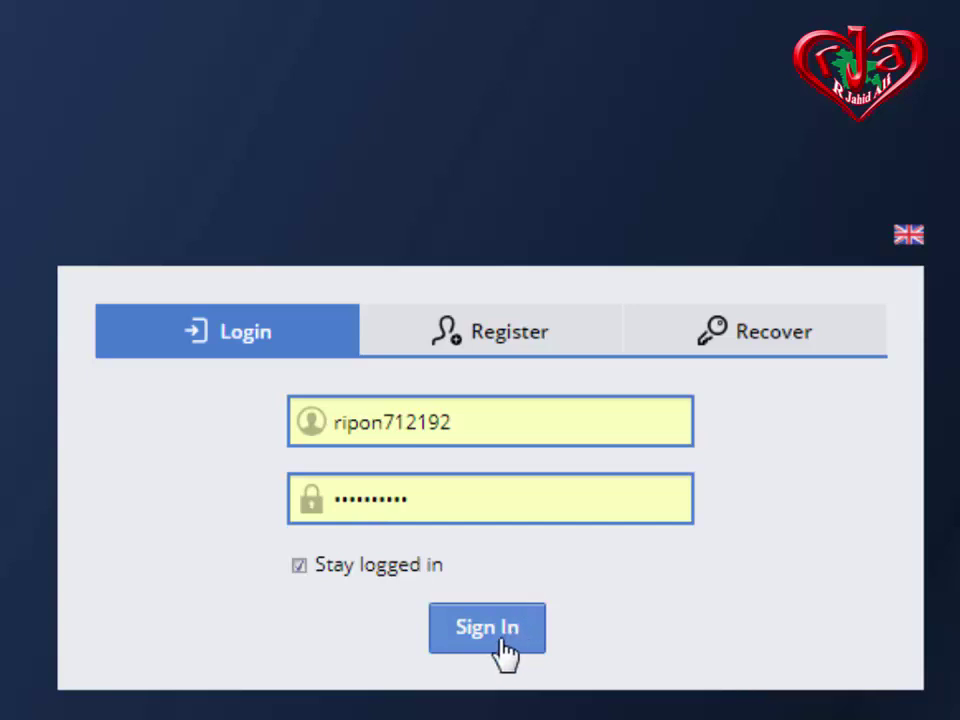
click(406, 424)
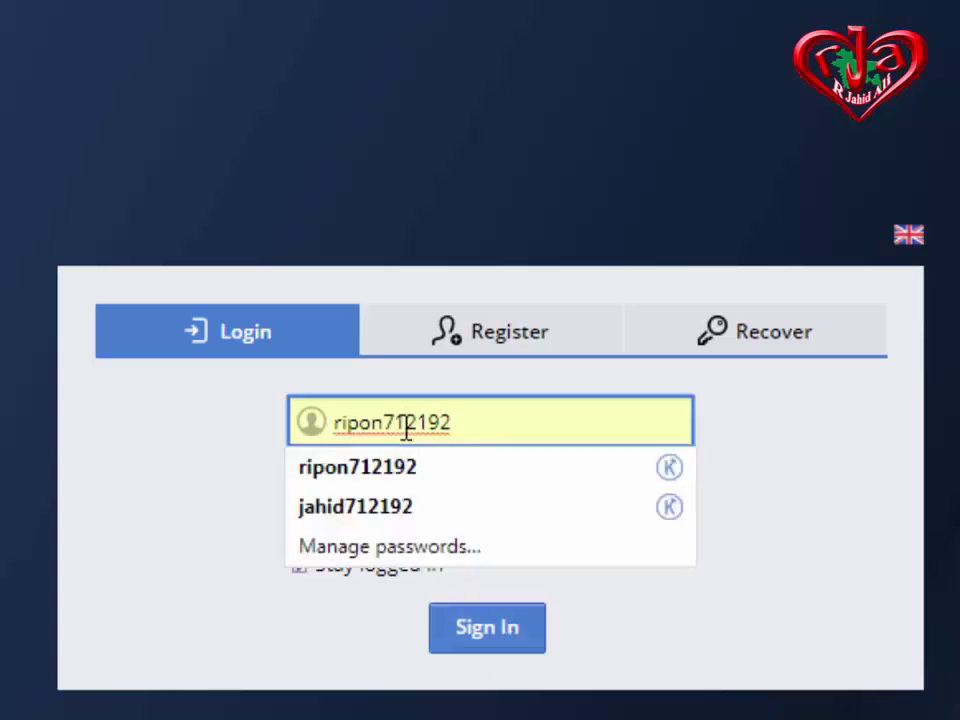
drag(458, 430, 305, 420)
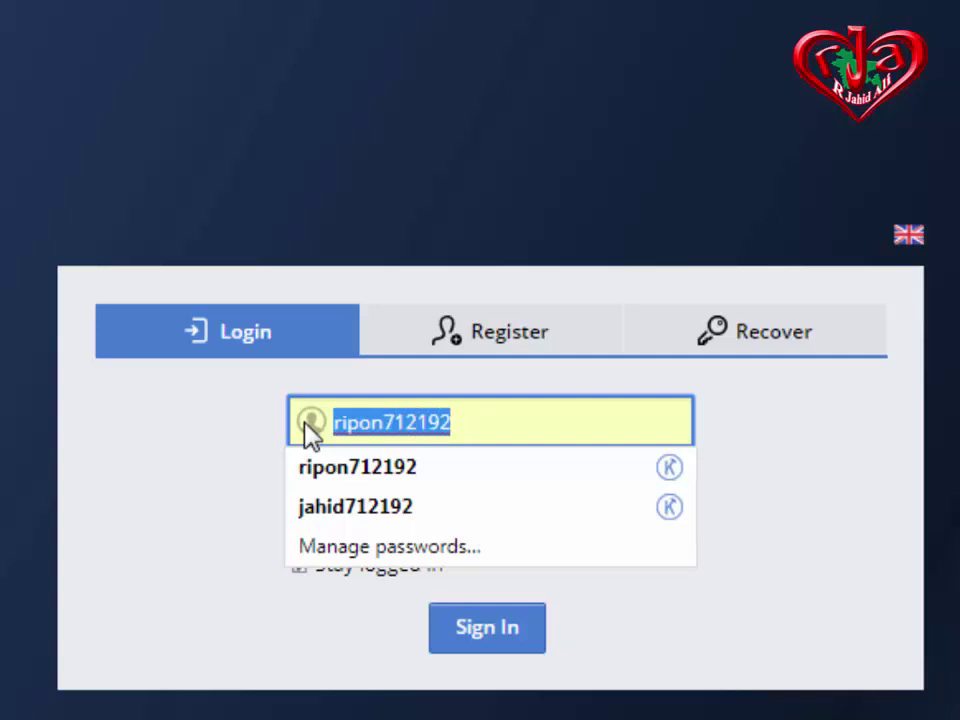
click(101, 454)
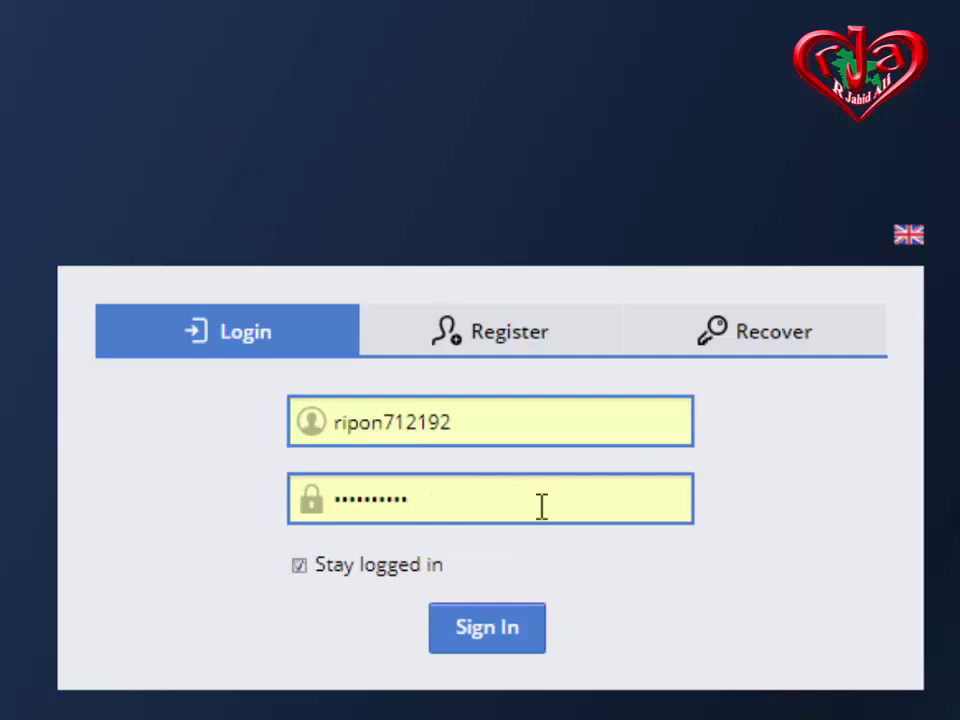
Choose the second saved account from the autofill list and sign in.
click(461, 422)
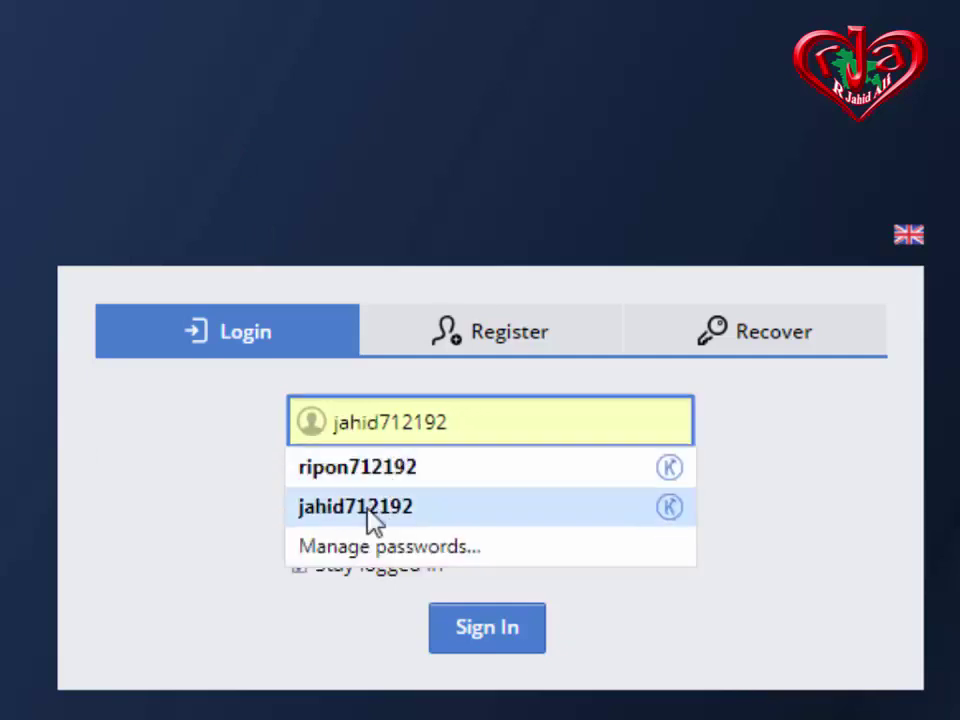
click(372, 510)
click(476, 627)
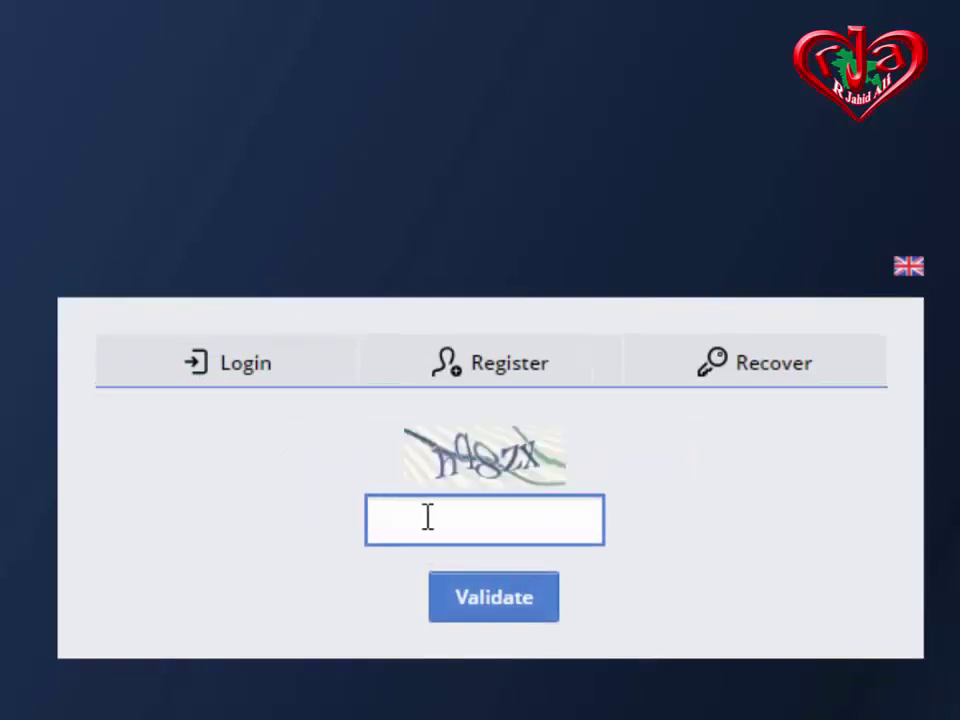
Answer the captcha, retrying with the newly shown code after the first answer is rejected.
click(462, 537)
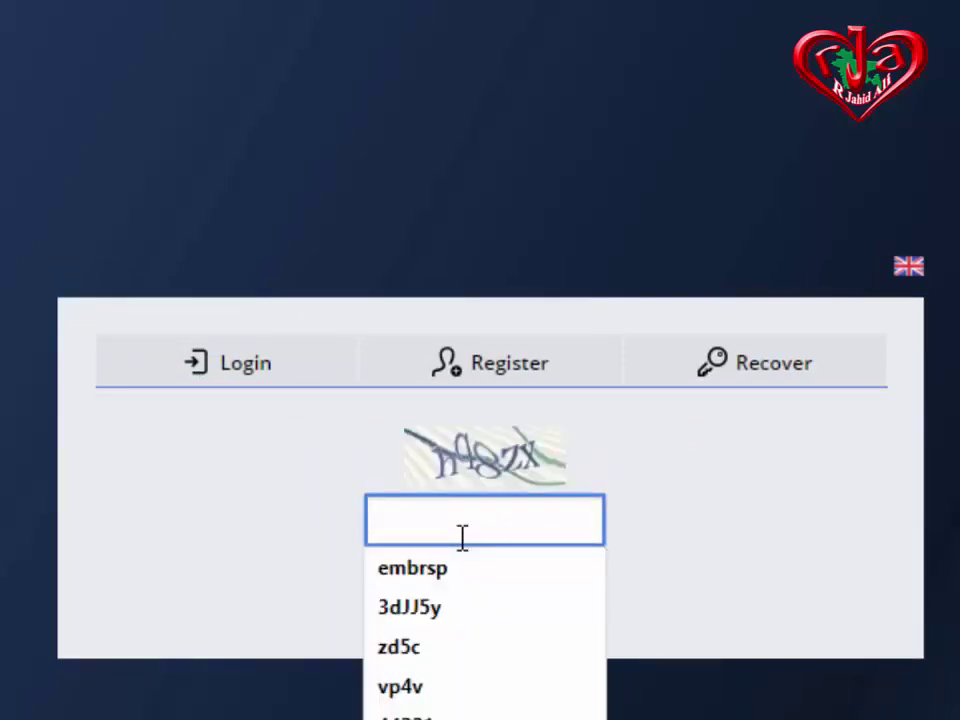
text(h)
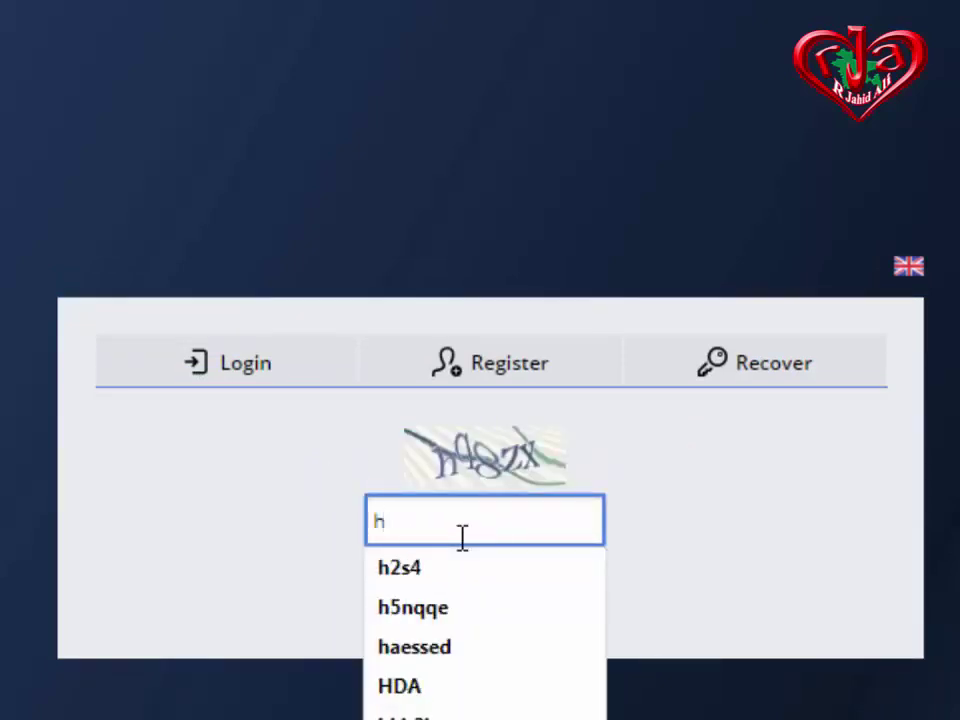
text(48zx)
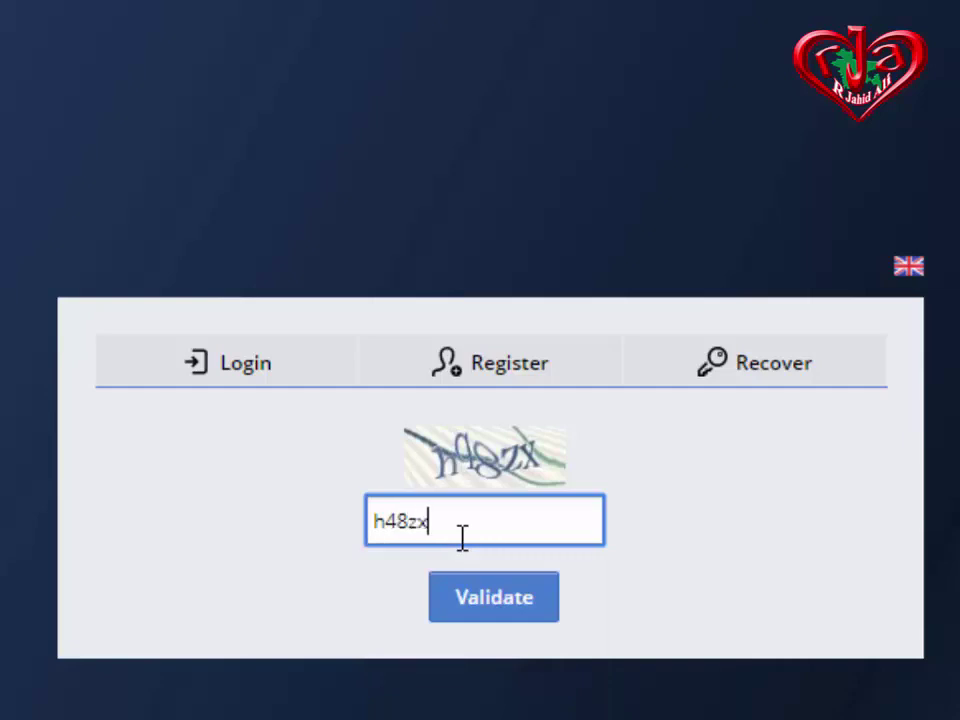
key(Return)
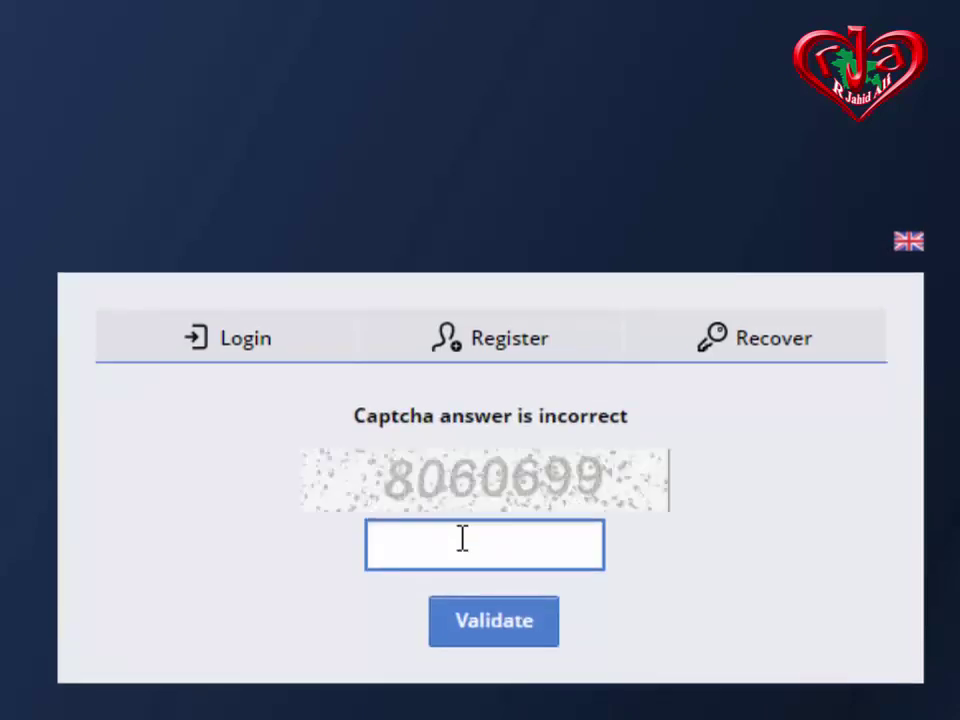
click(463, 538)
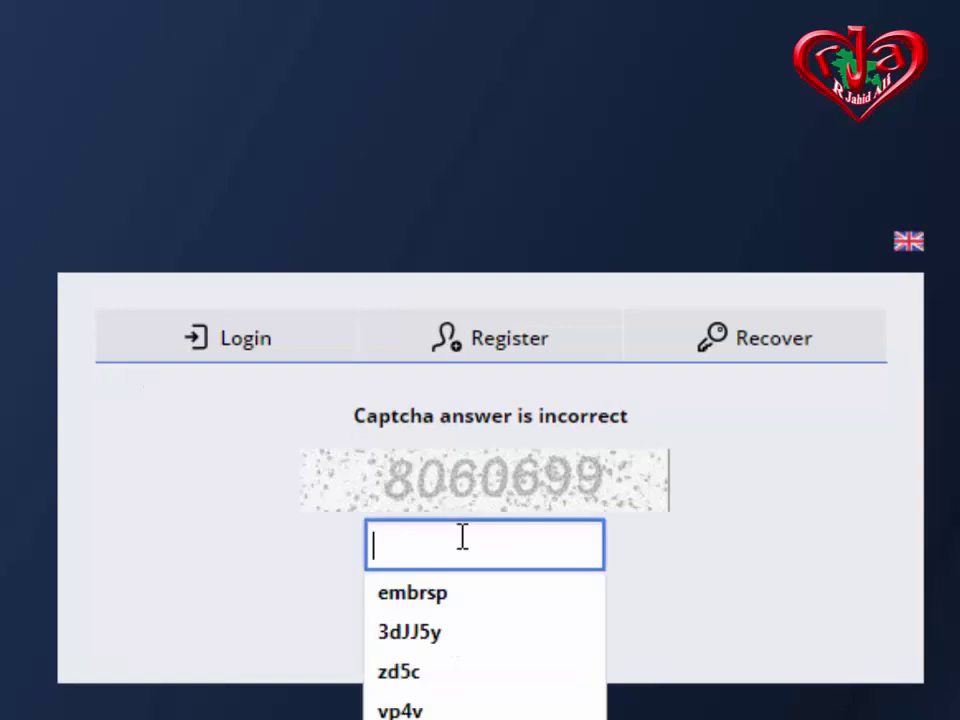
text(80)
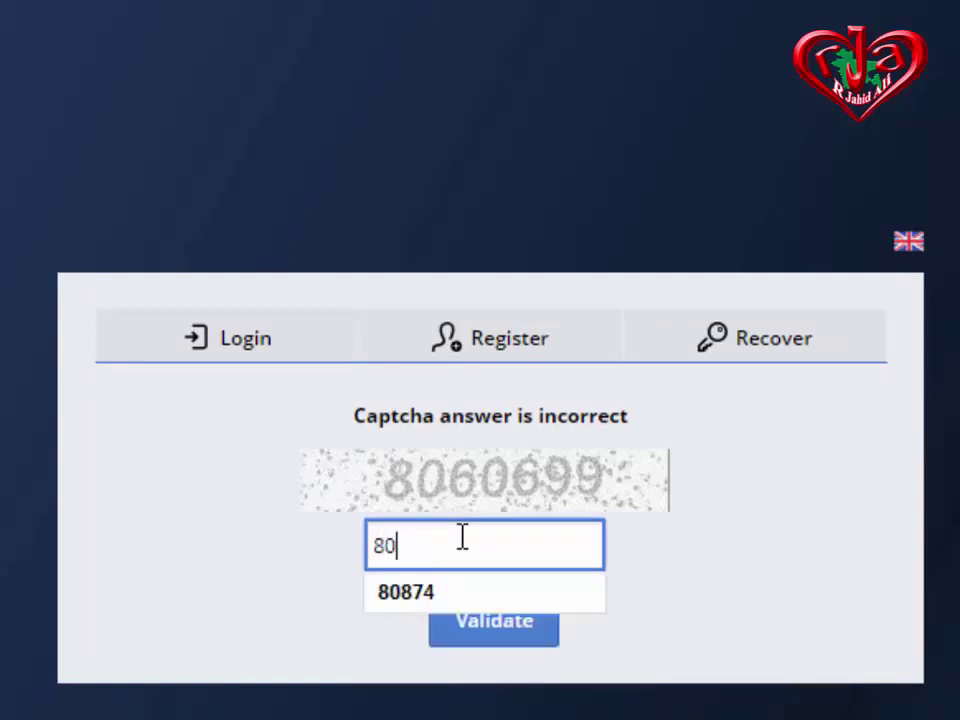
text(605)
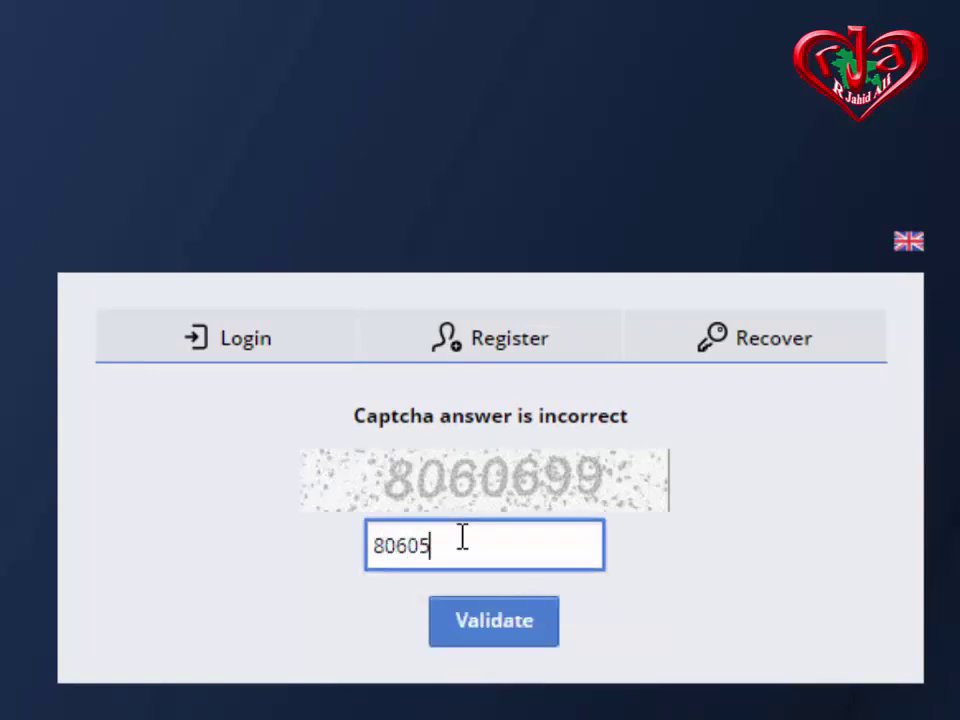
key(BackSpace)
text(699)
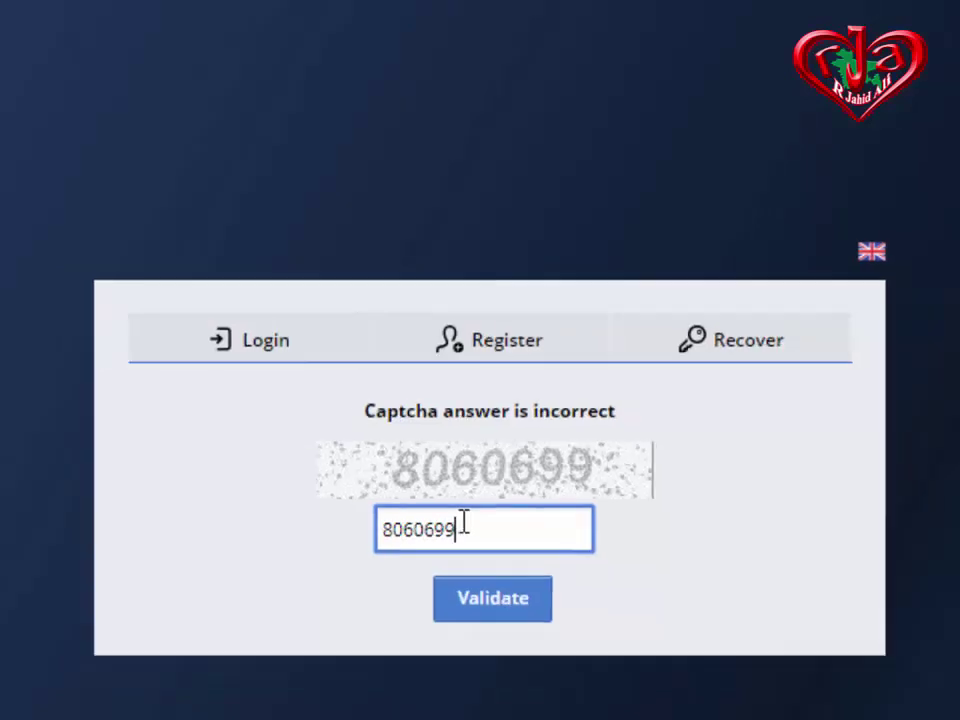
key(Return)
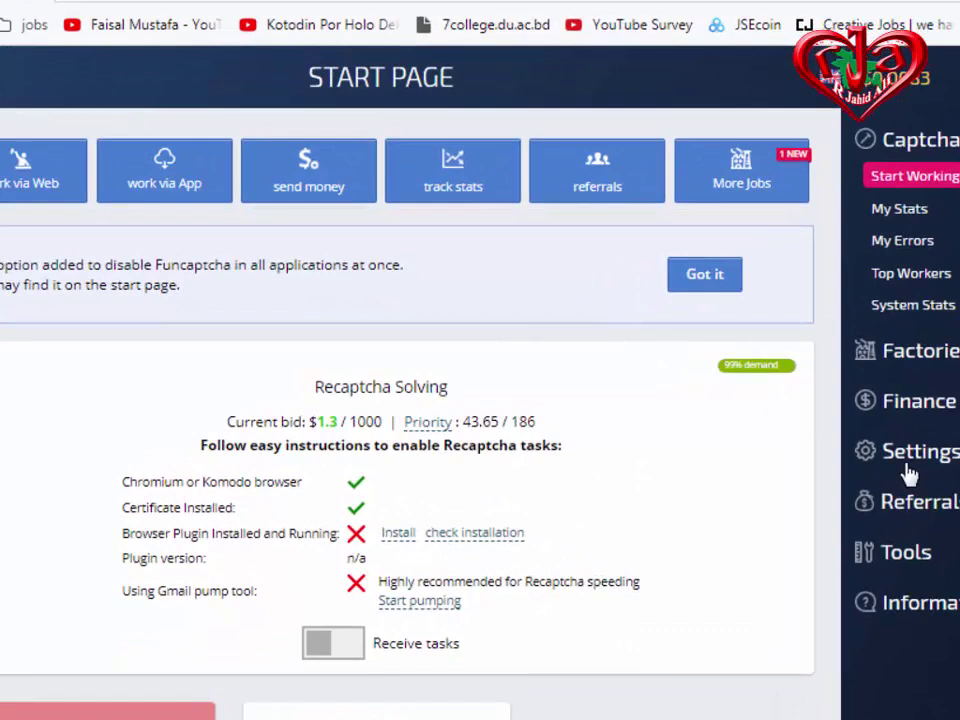
Expand Settings in the sidebar and open the Account page.
click(907, 466)
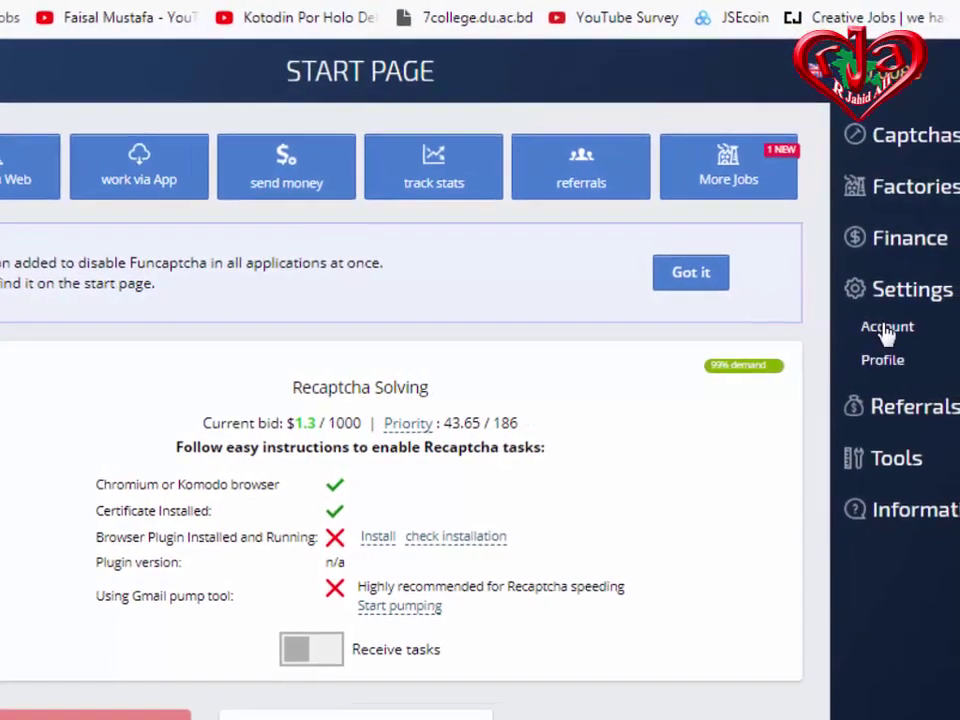
click(885, 330)
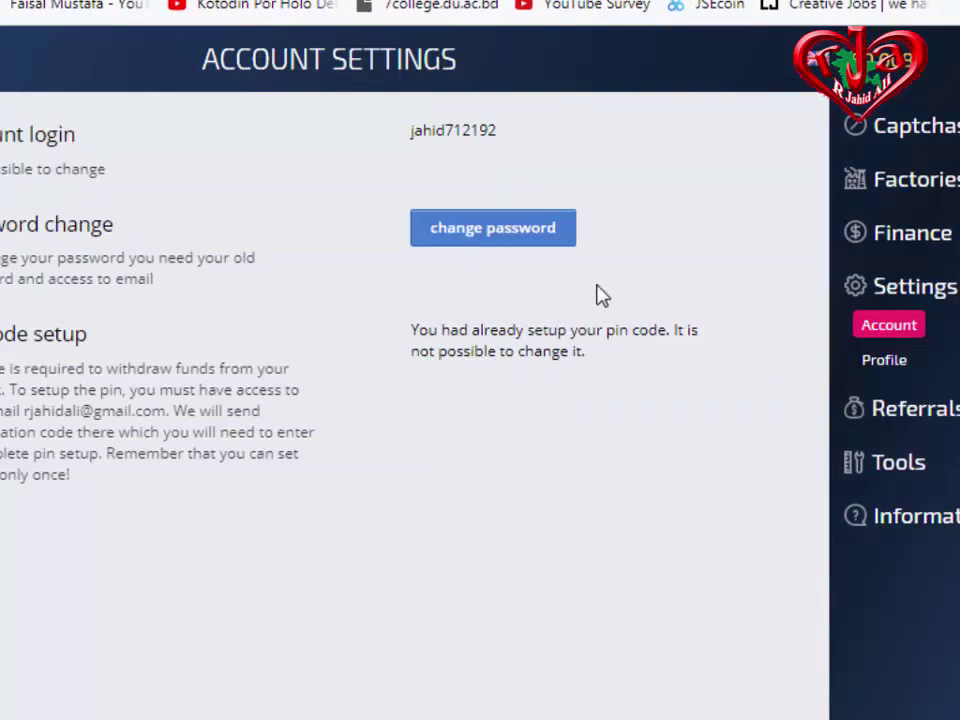
Open the two-step password change dialog, click through its fields, then cancel without changes.
click(492, 248)
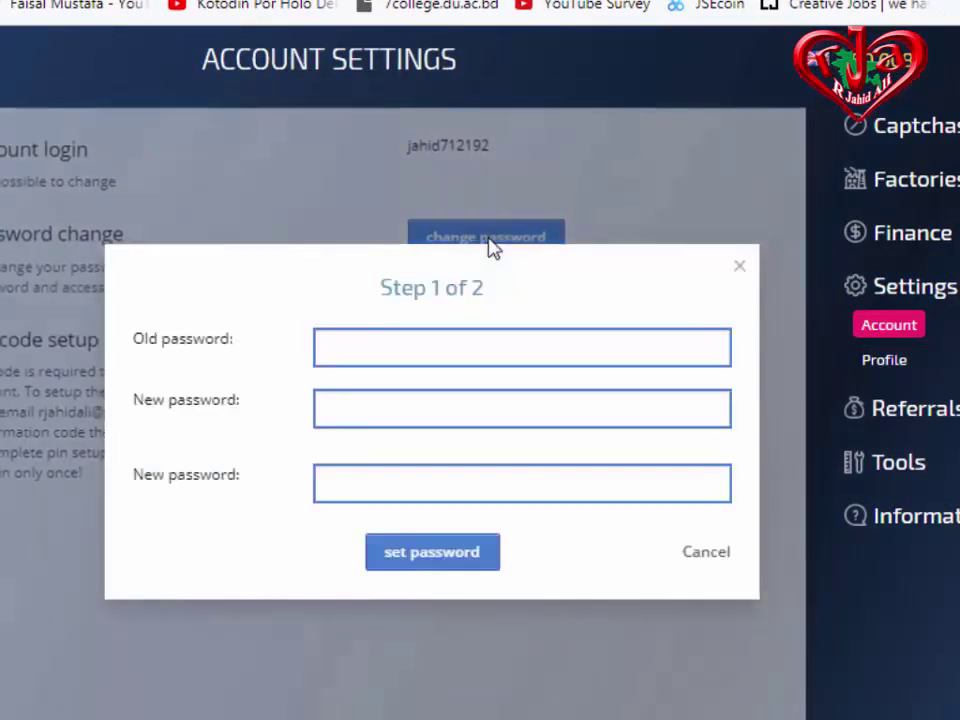
click(437, 345)
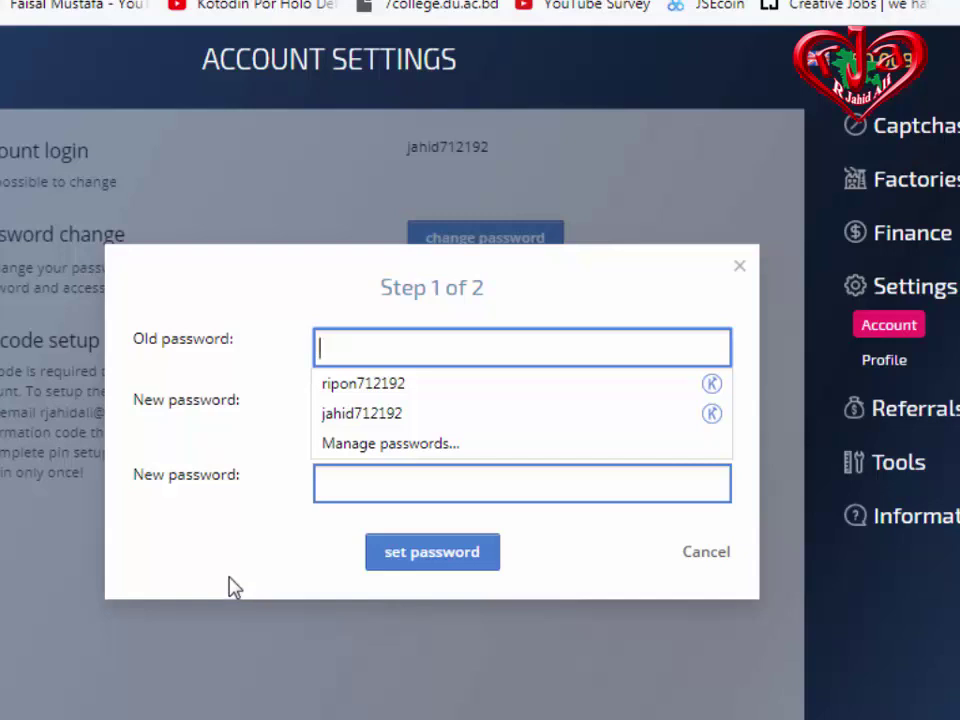
click(349, 474)
click(377, 401)
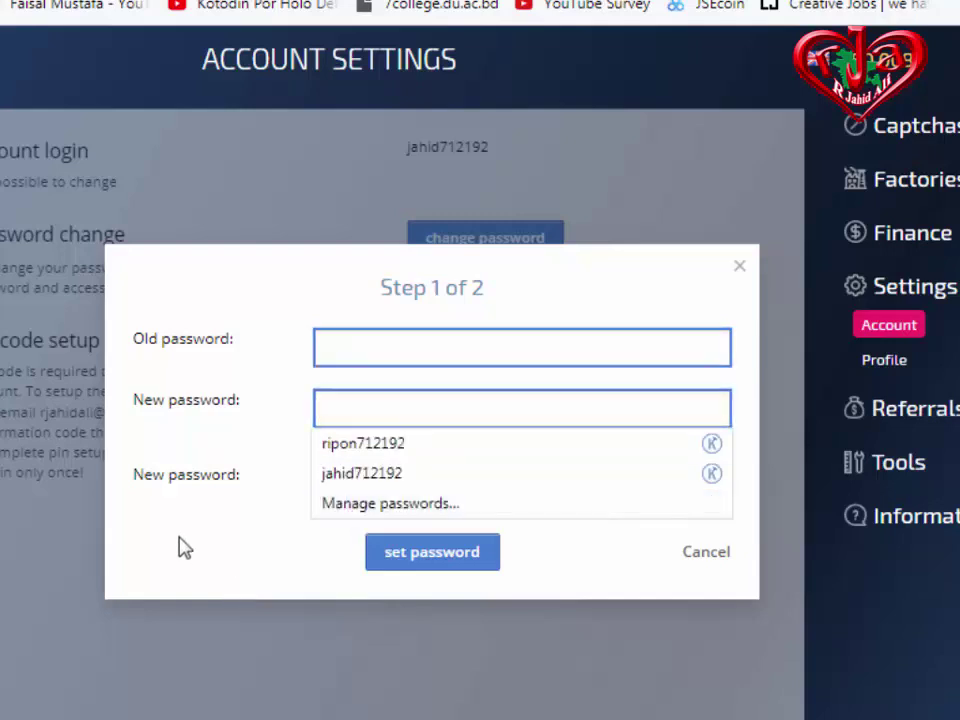
click(336, 548)
click(398, 488)
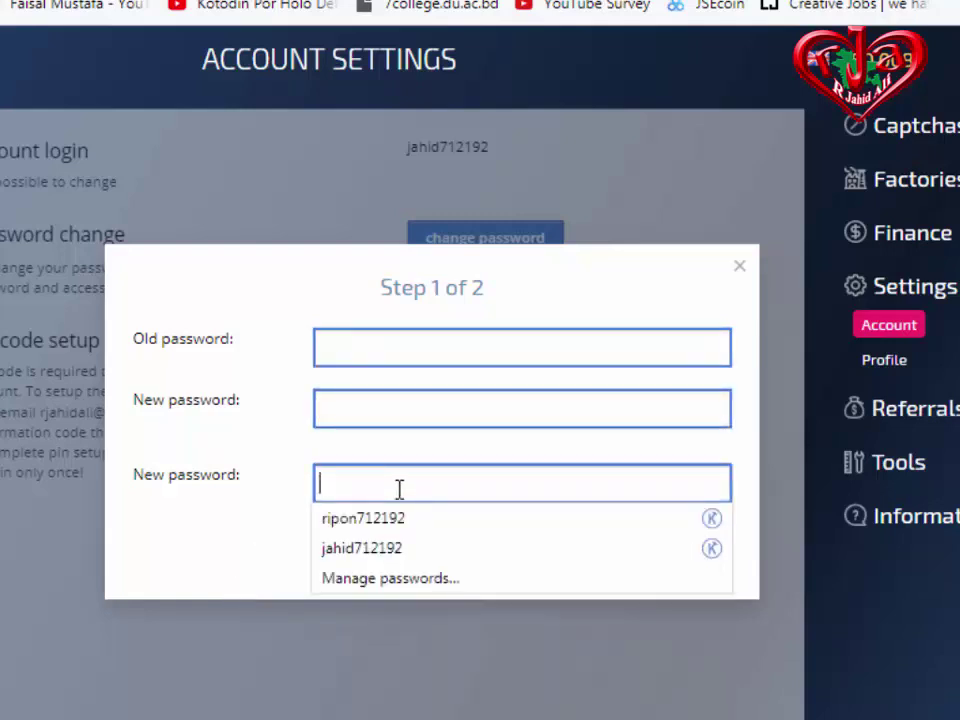
click(370, 408)
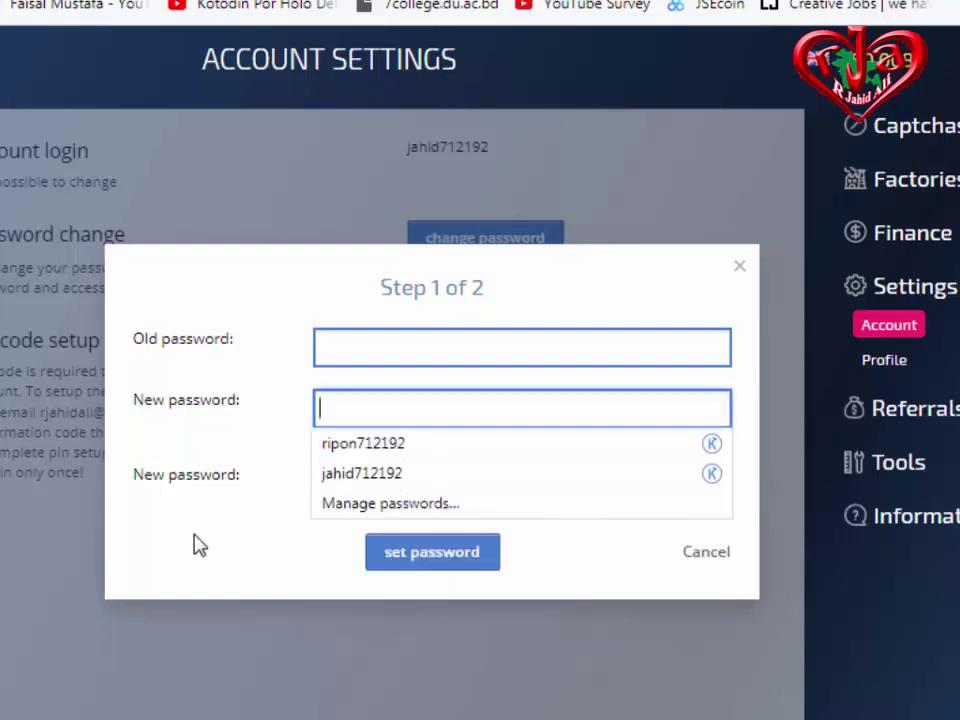
click(233, 537)
click(386, 486)
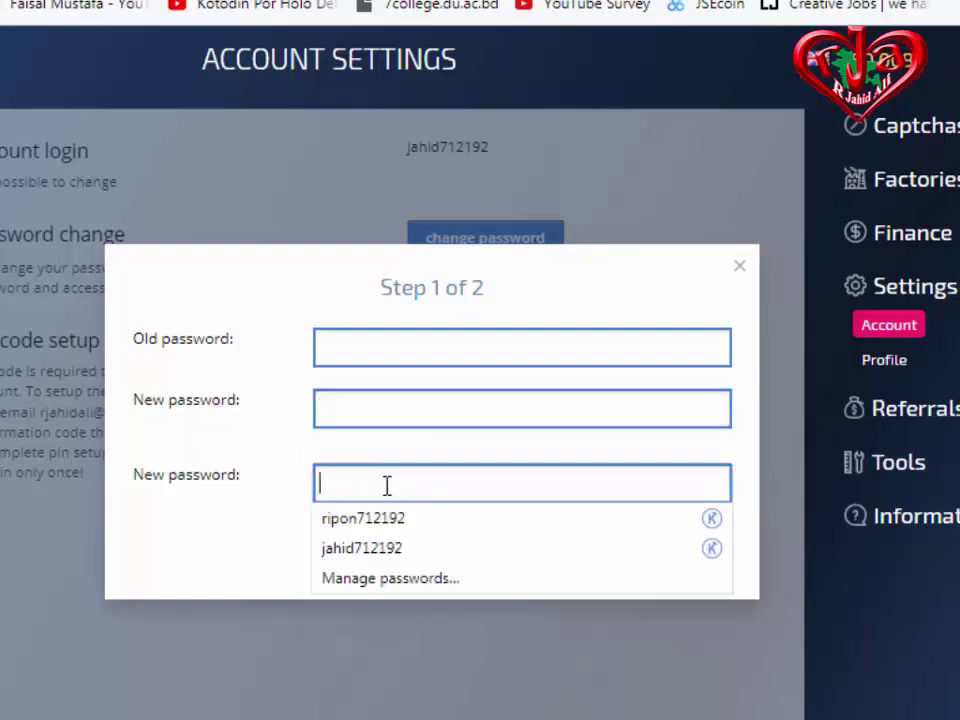
click(240, 544)
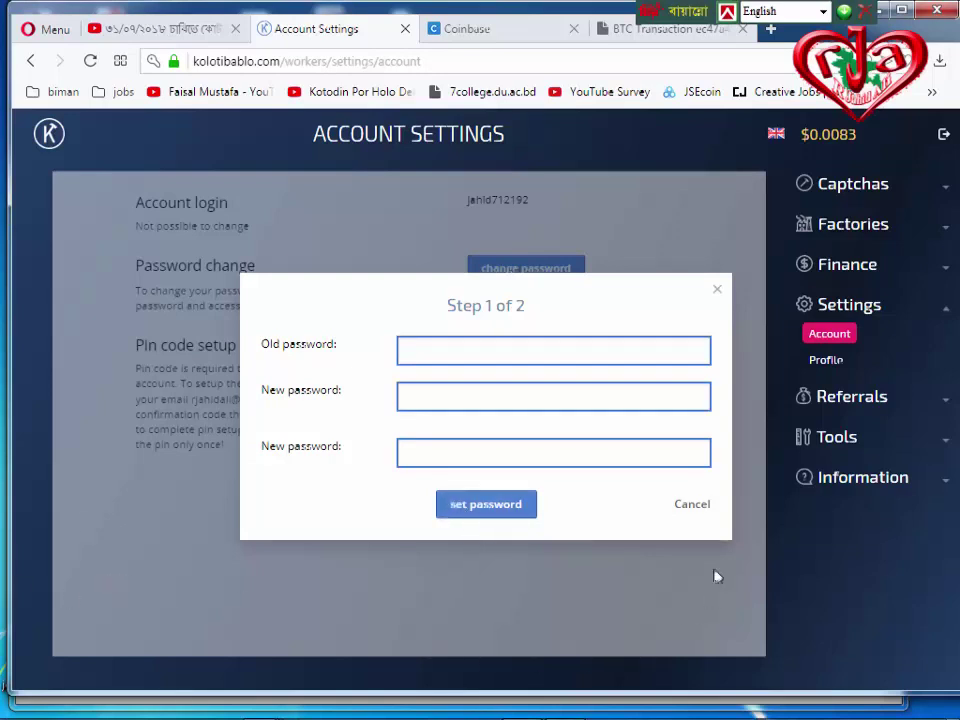
click(698, 508)
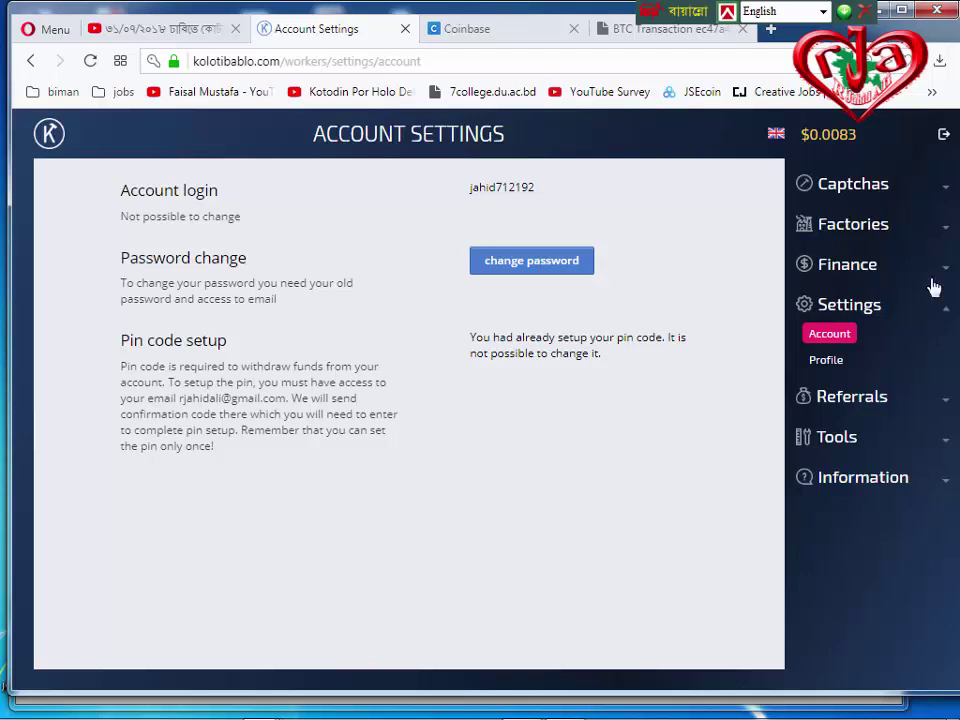
click(490, 40)
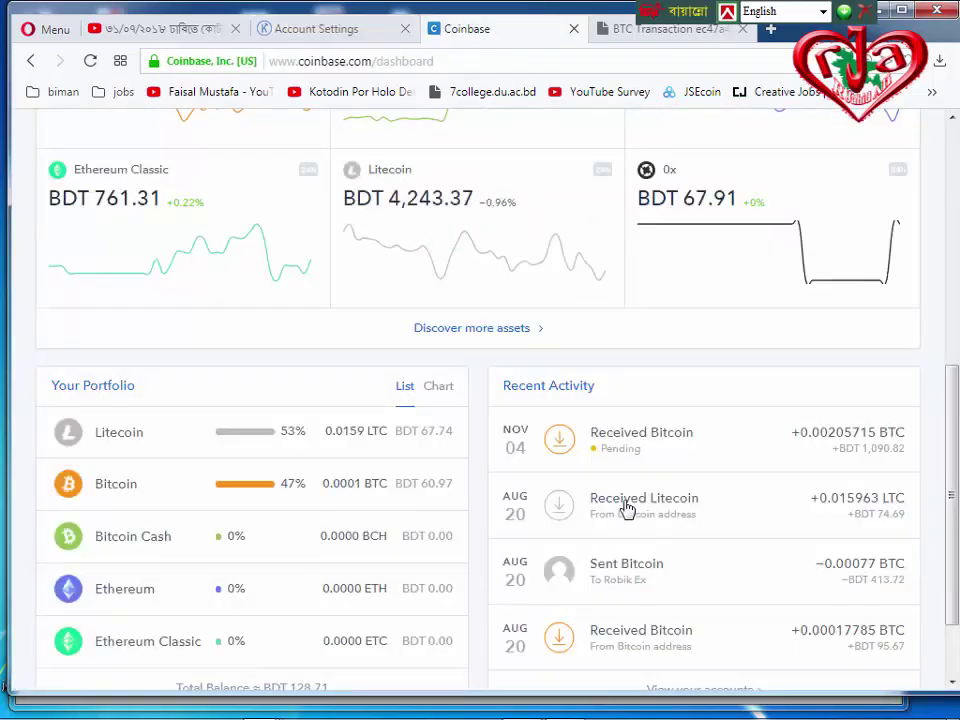
scroll(627, 509, down, 1)
scroll(628, 508, up, 3)
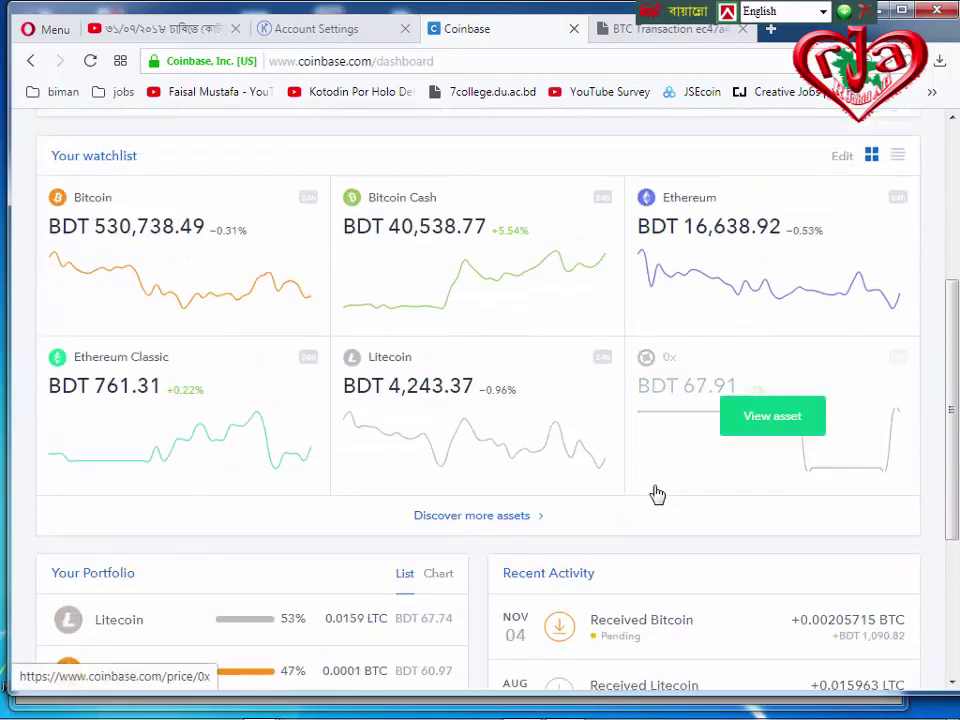
scroll(663, 492, down, 1)
click(90, 61)
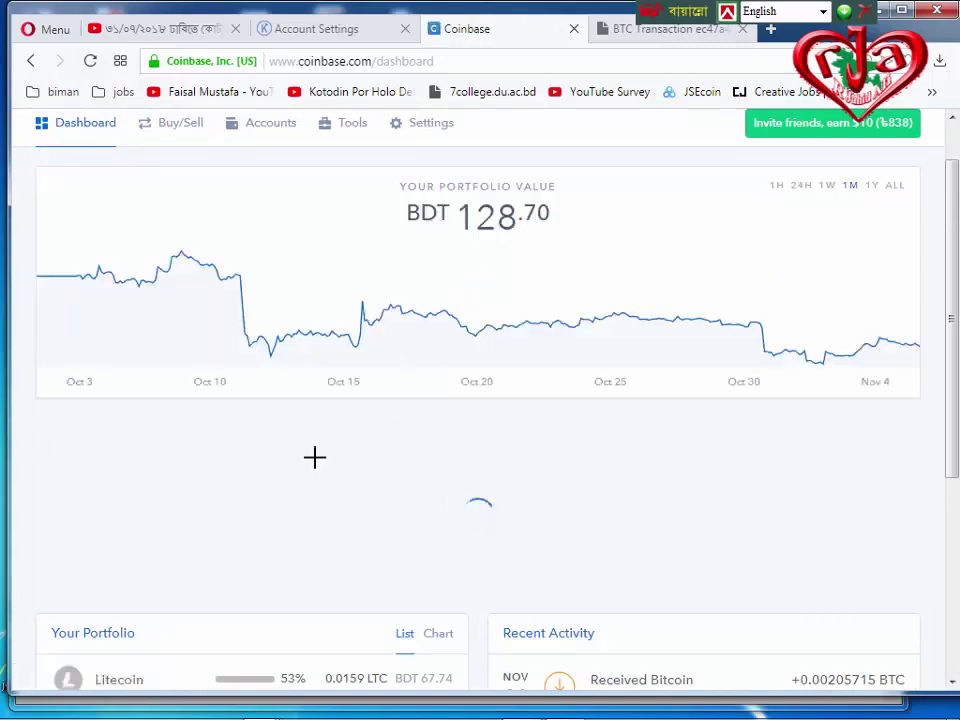
scroll(330, 440, down, 8)
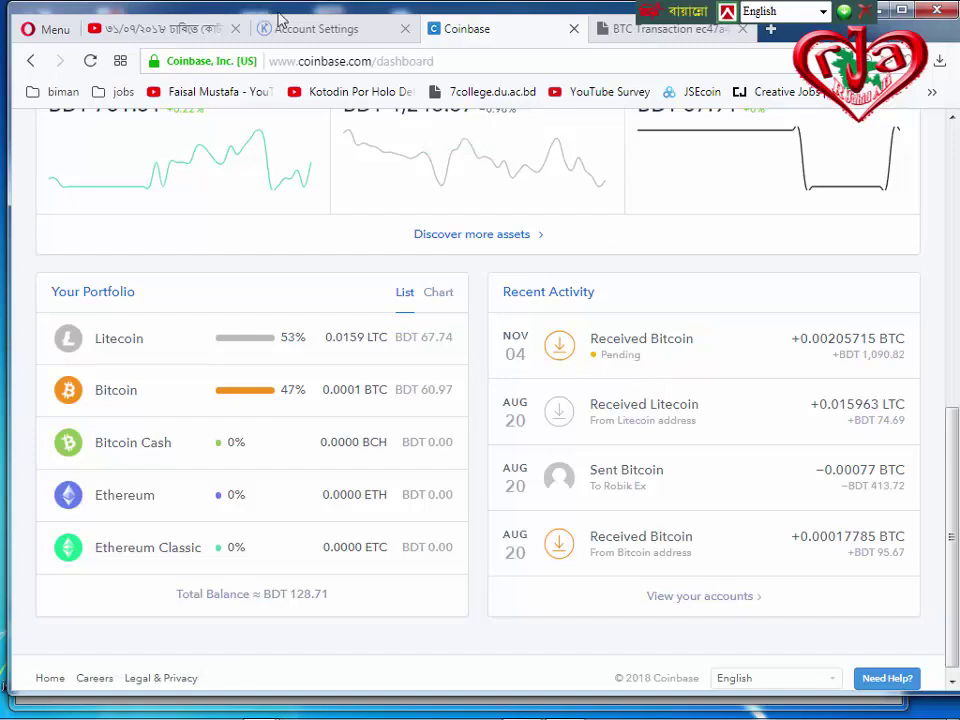
click(315, 32)
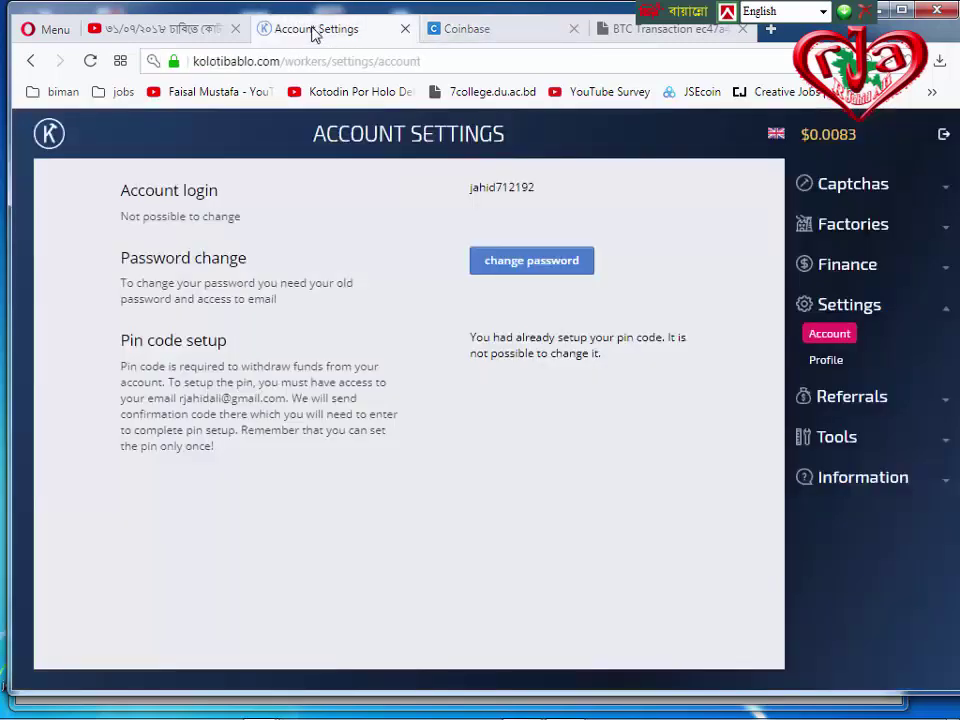
Open Finance > Withdraw and review the payment methods, including Bitcoins at a 12.6616 USD minimum.
click(852, 272)
click(846, 300)
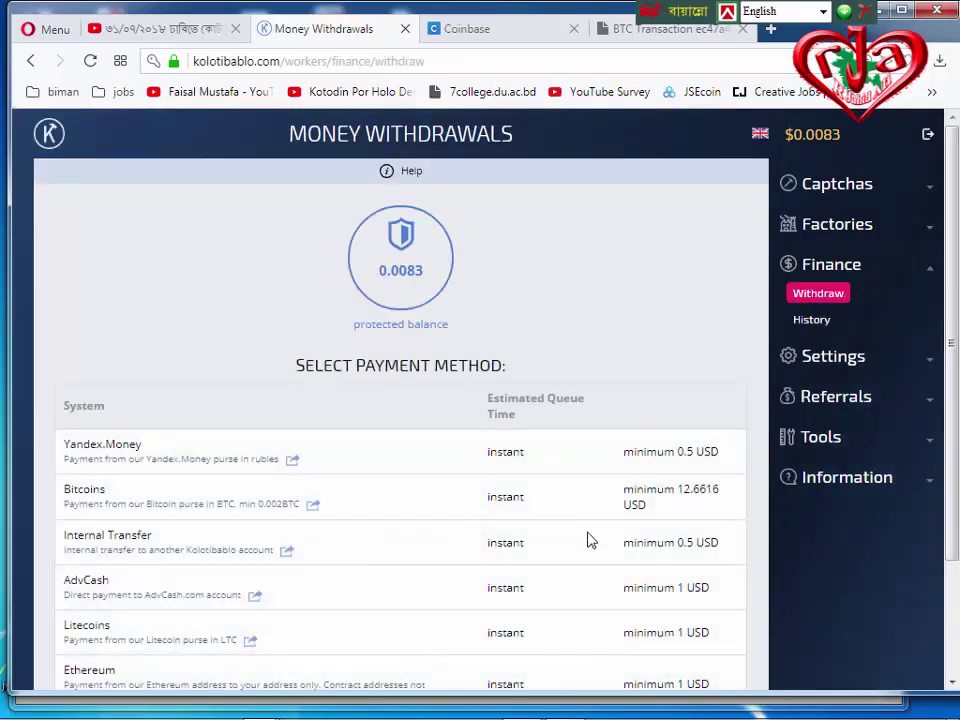
scroll(589, 540, down, 1)
scroll(587, 536, down, 1)
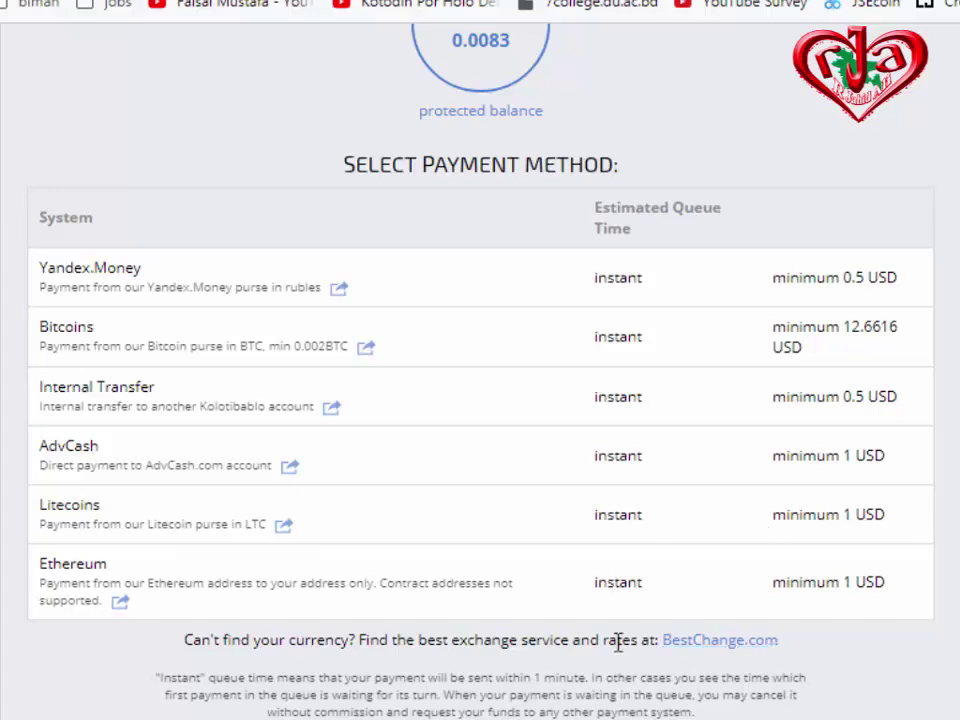
scroll(789, 671, up, 3)
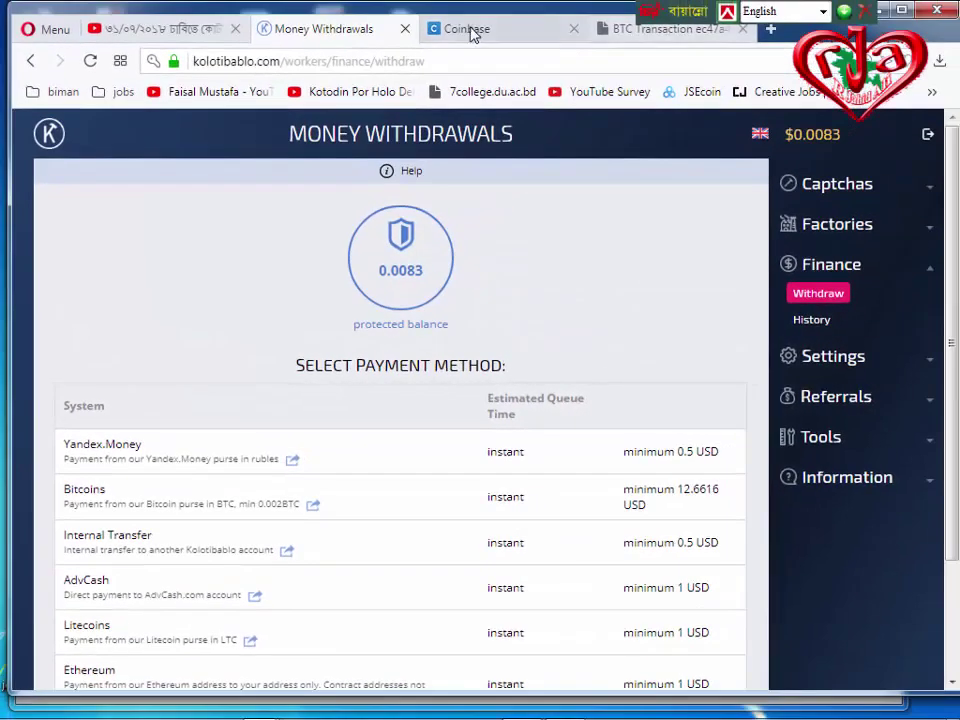
Reload the Coinbase dashboard and close the old BTC Transaction tab.
click(474, 30)
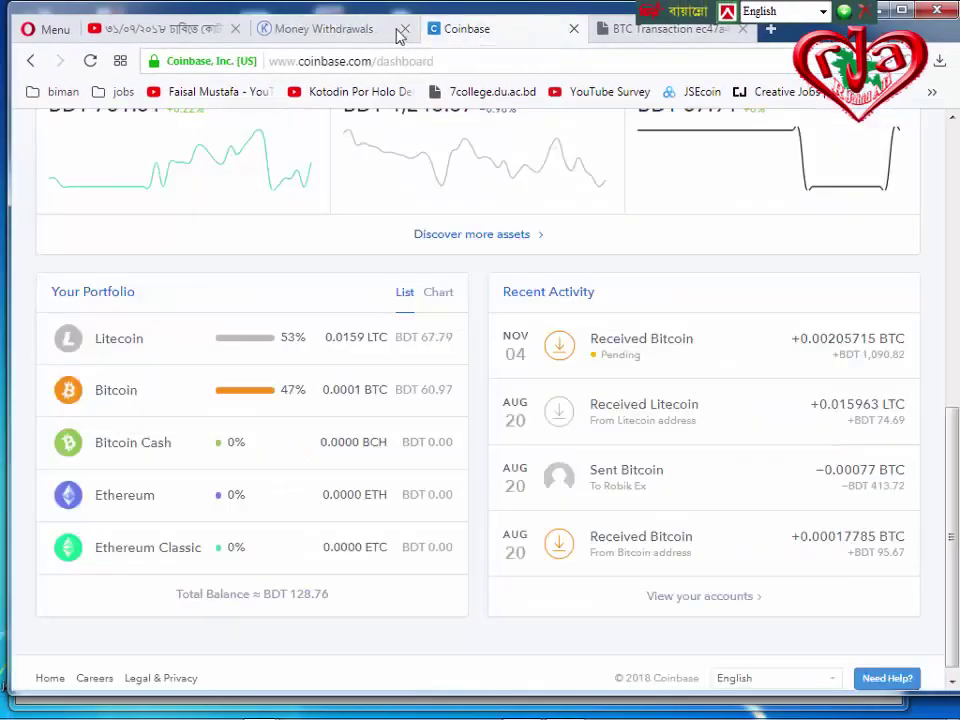
click(90, 61)
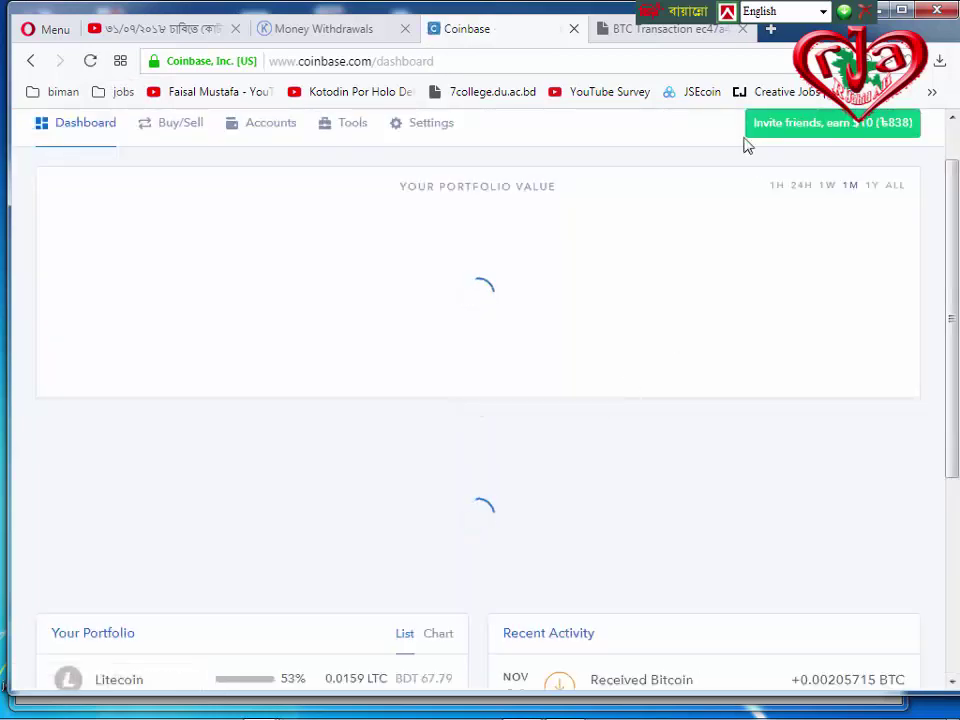
click(742, 29)
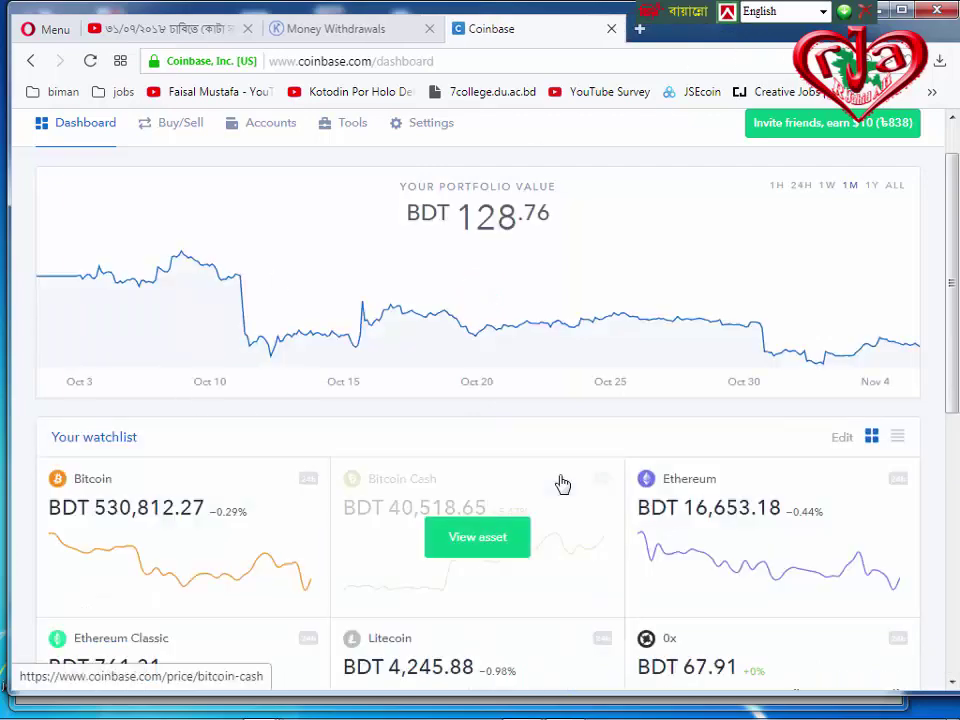
Open the pending +0.00205715 BTC receipt and view its transaction on the blockchain explorer.
scroll(508, 506, down, 5)
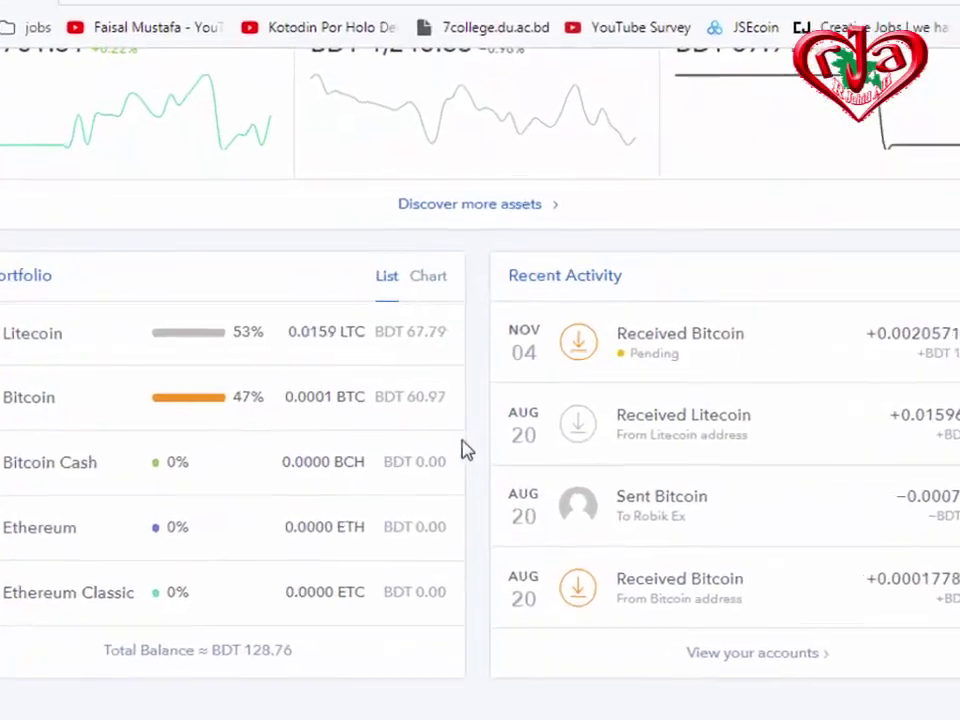
click(667, 348)
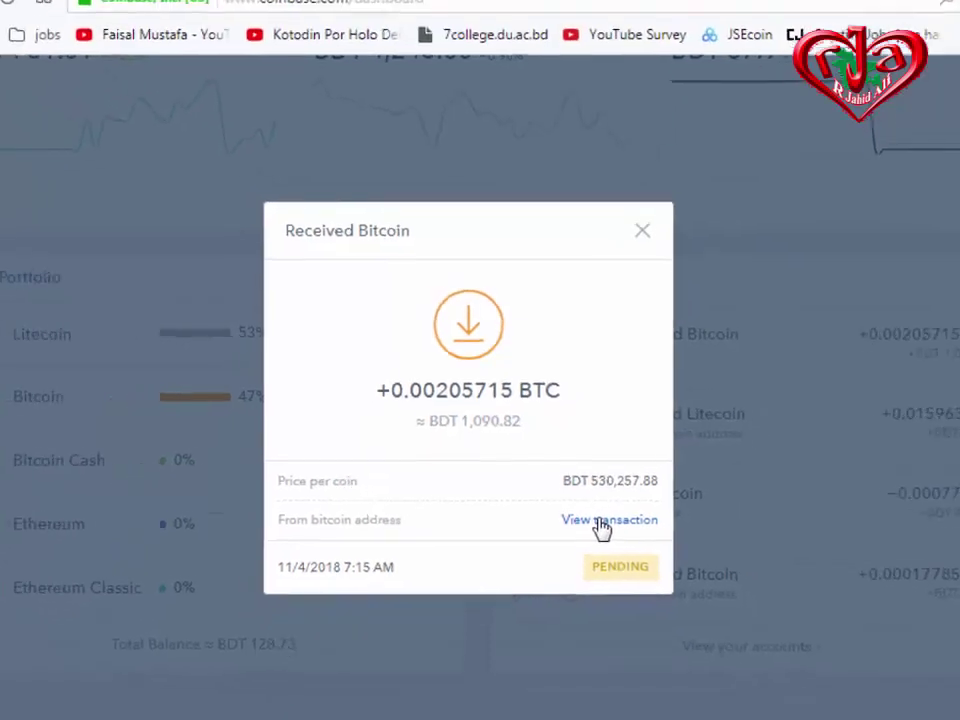
click(601, 528)
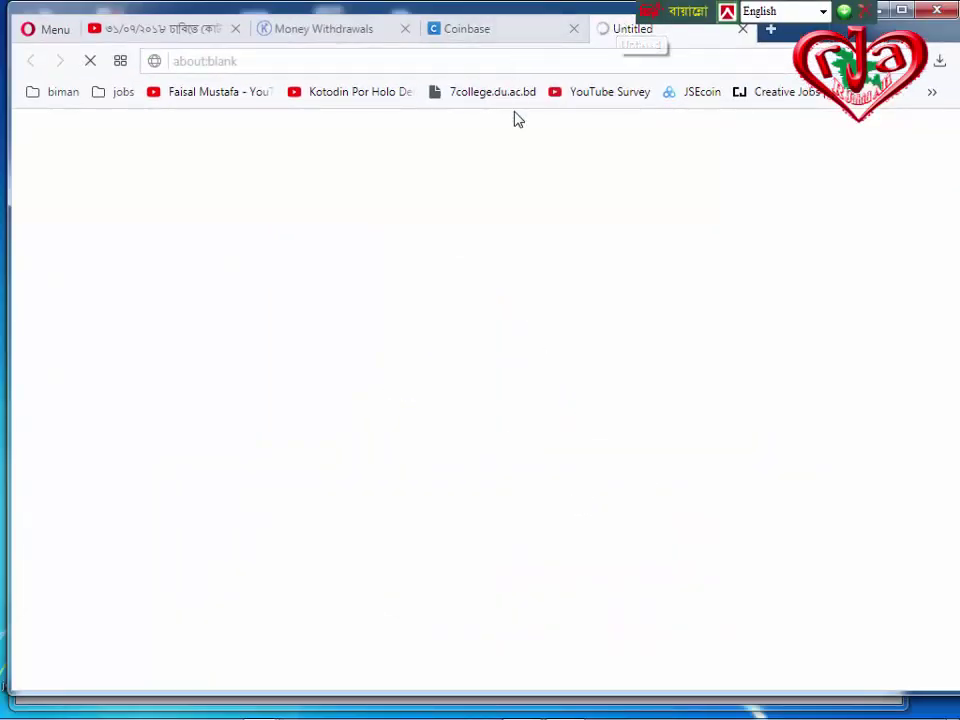
Scroll through the BlockCypher transaction page to review its current stats.
scroll(393, 492, down, 2)
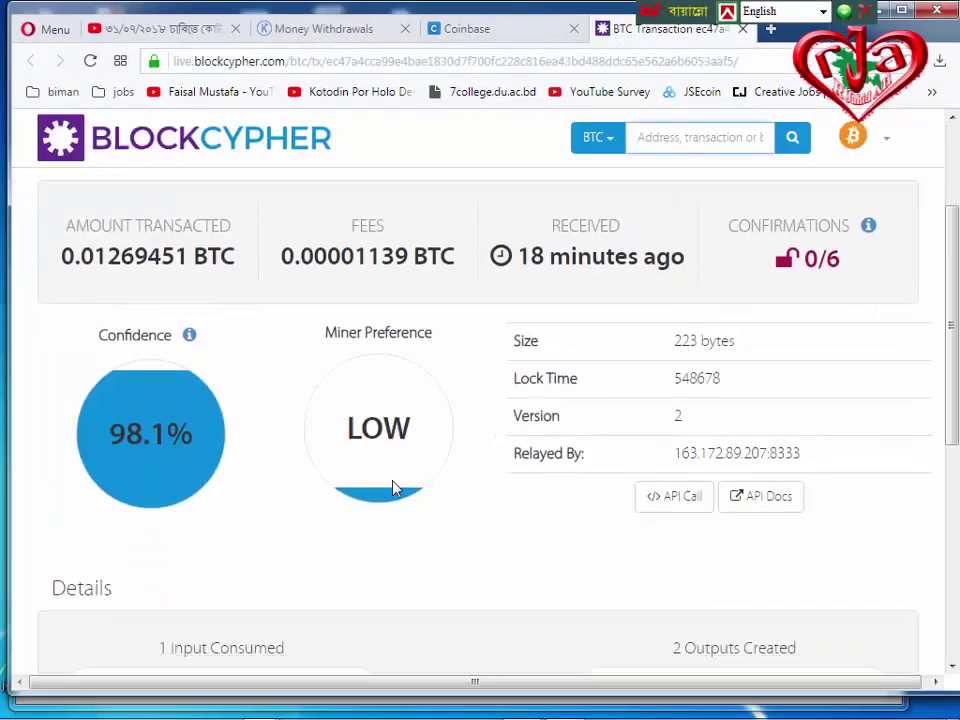
scroll(393, 488, down, 3)
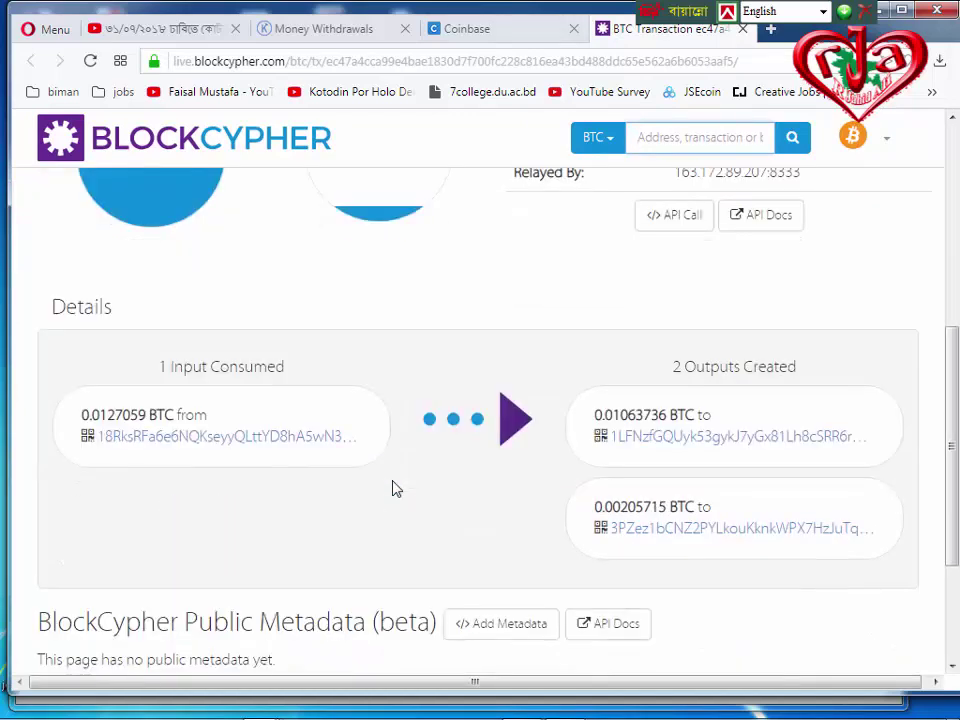
scroll(393, 488, up, 3)
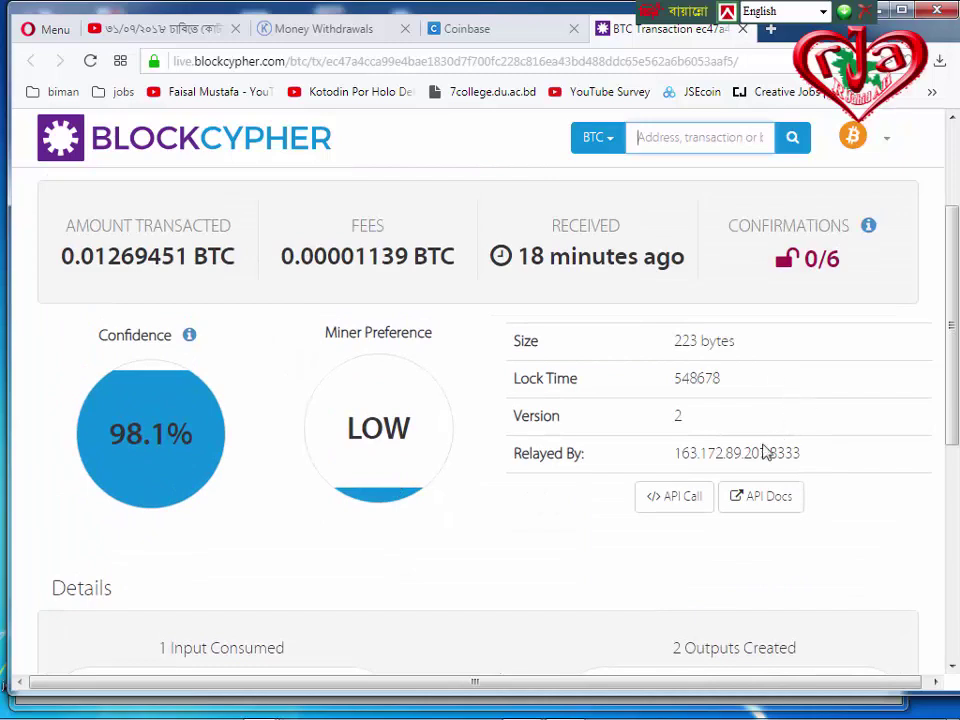
scroll(451, 502, up, 2)
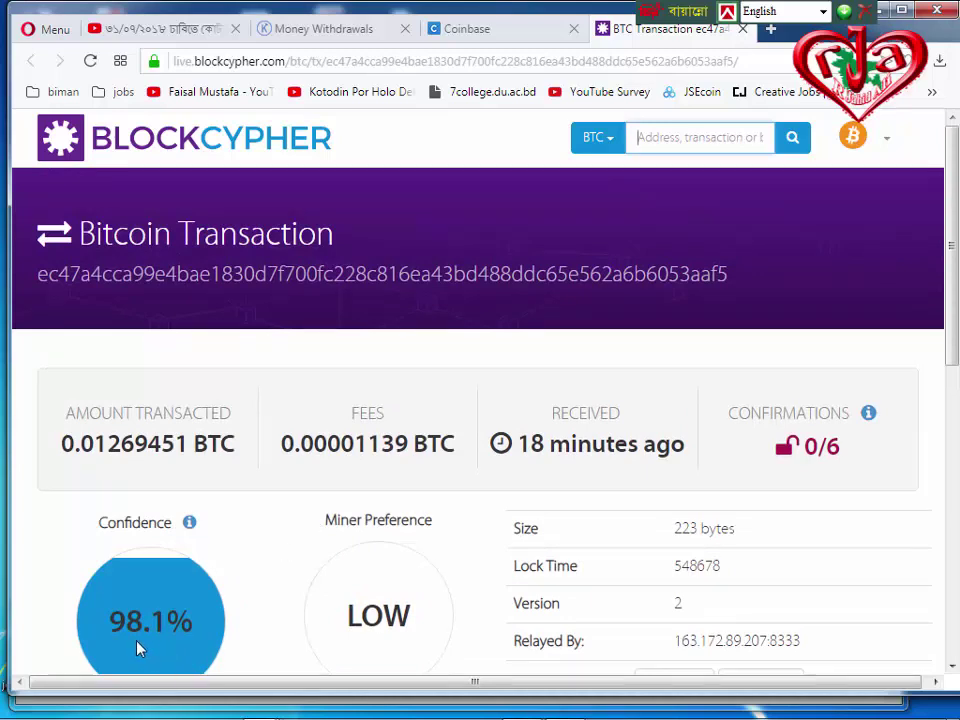
scroll(328, 589, down, 1)
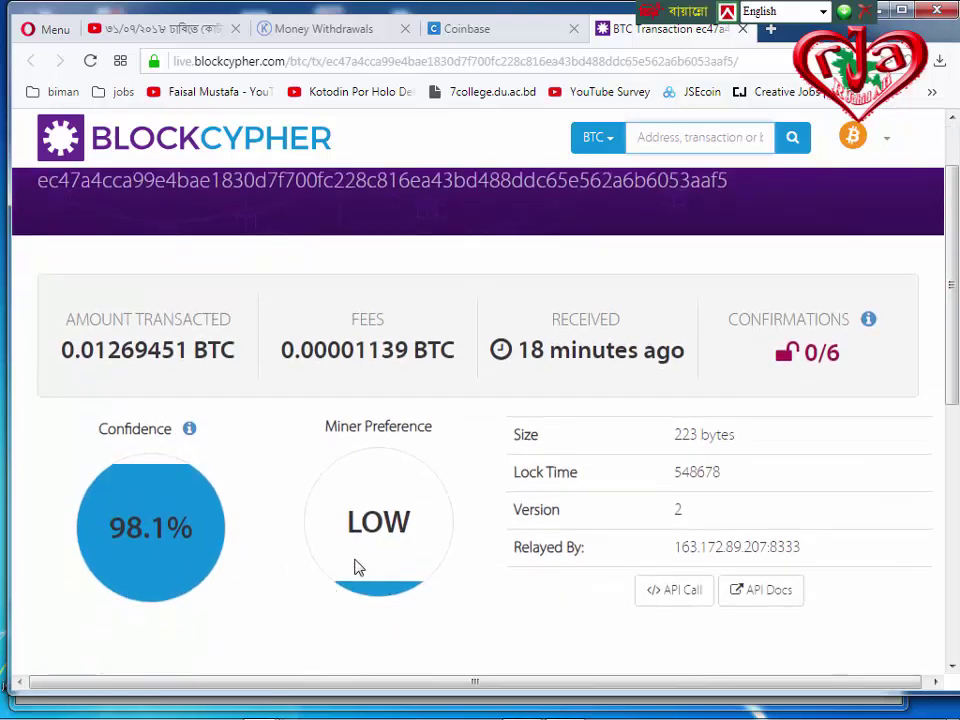
scroll(358, 567, down, 2)
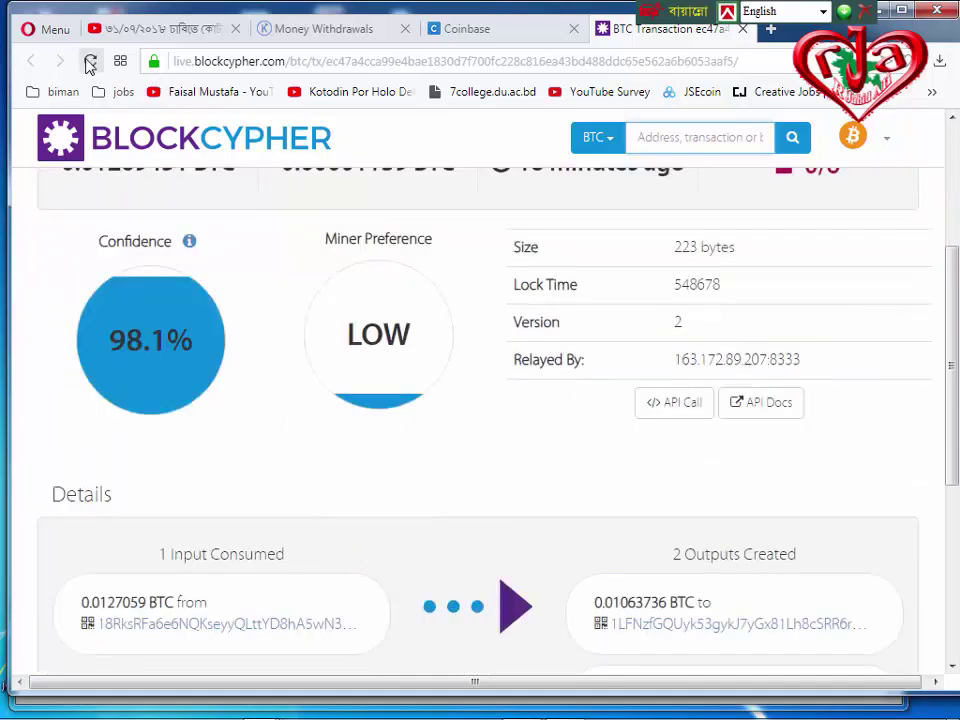
Reload the transaction page and confirm it still shows 0/6 confirmations at 98.09% confidence.
click(89, 61)
click(90, 61)
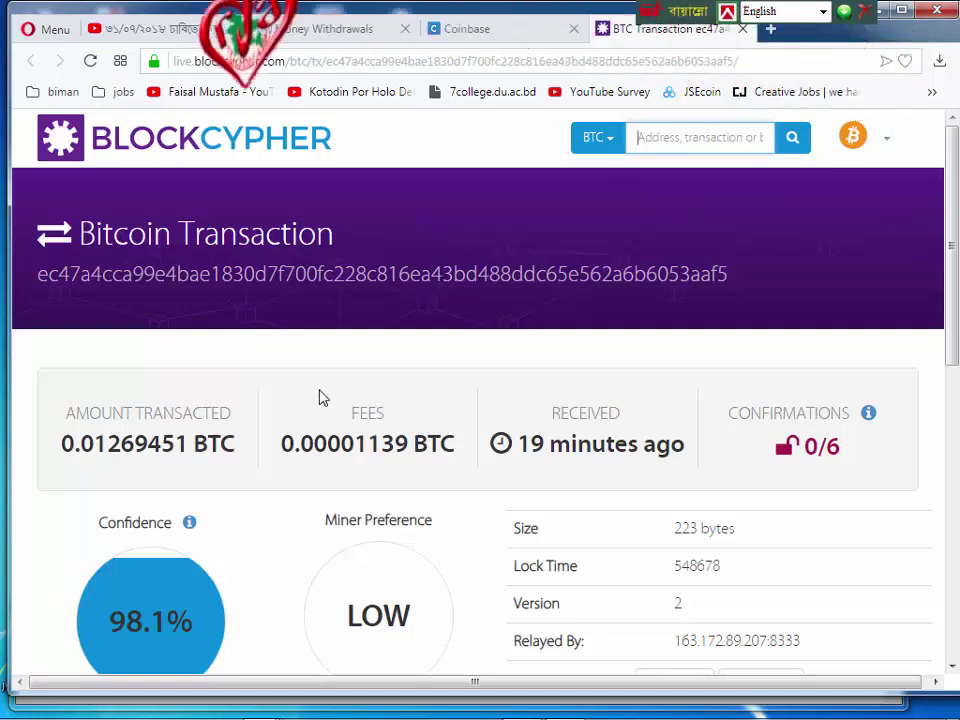
scroll(568, 482, down, 1)
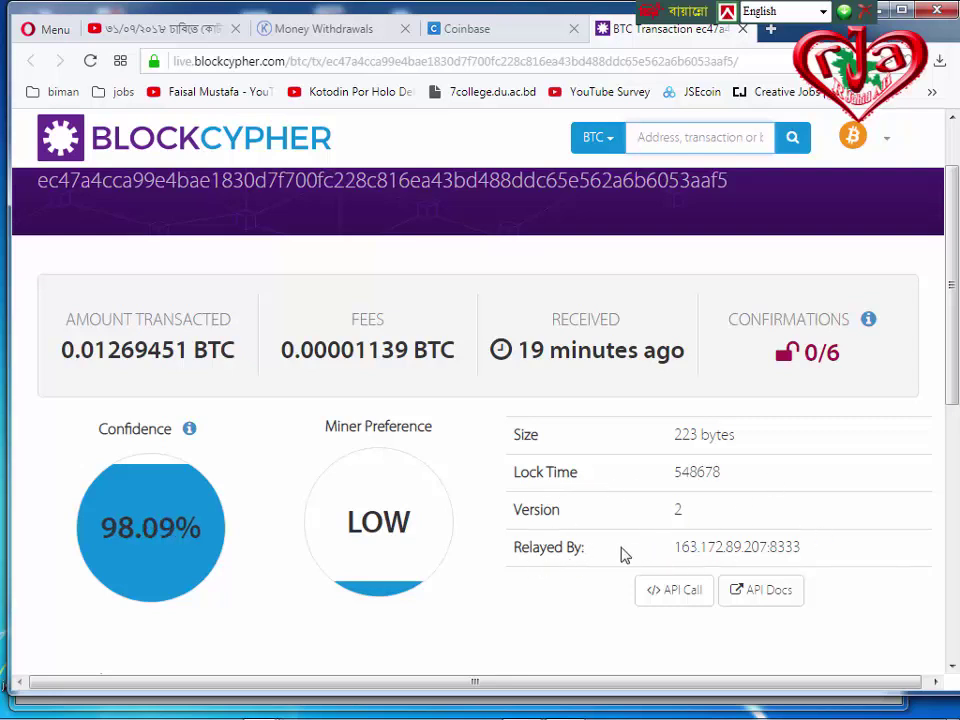
scroll(461, 486, down, 3)
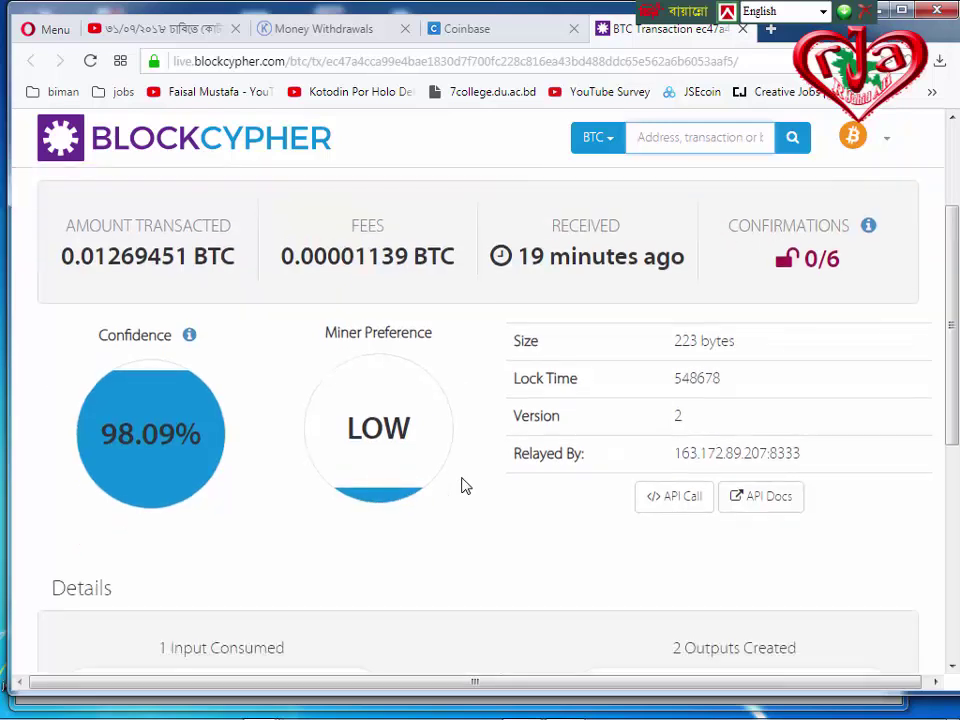
scroll(480, 437, up, 2)
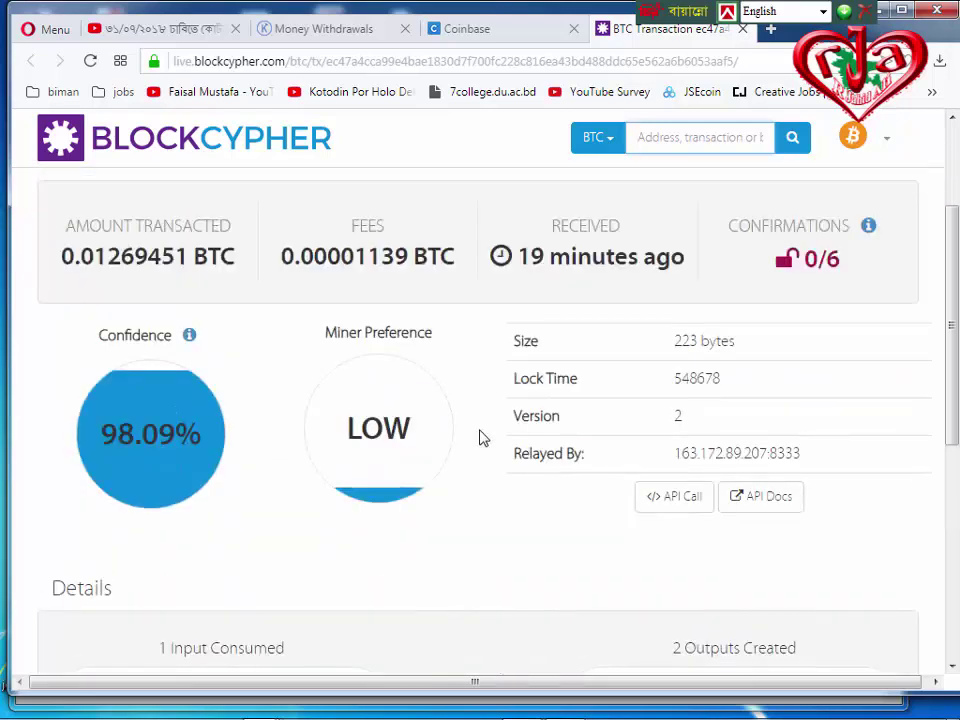
scroll(481, 438, up, 2)
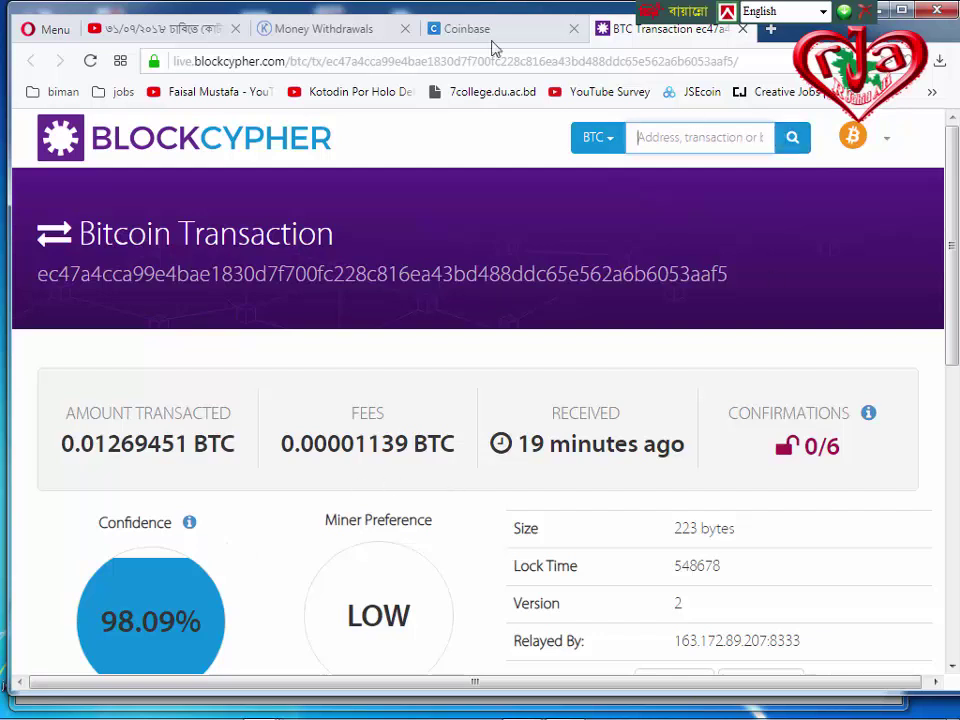
scroll(697, 557, down, 2)
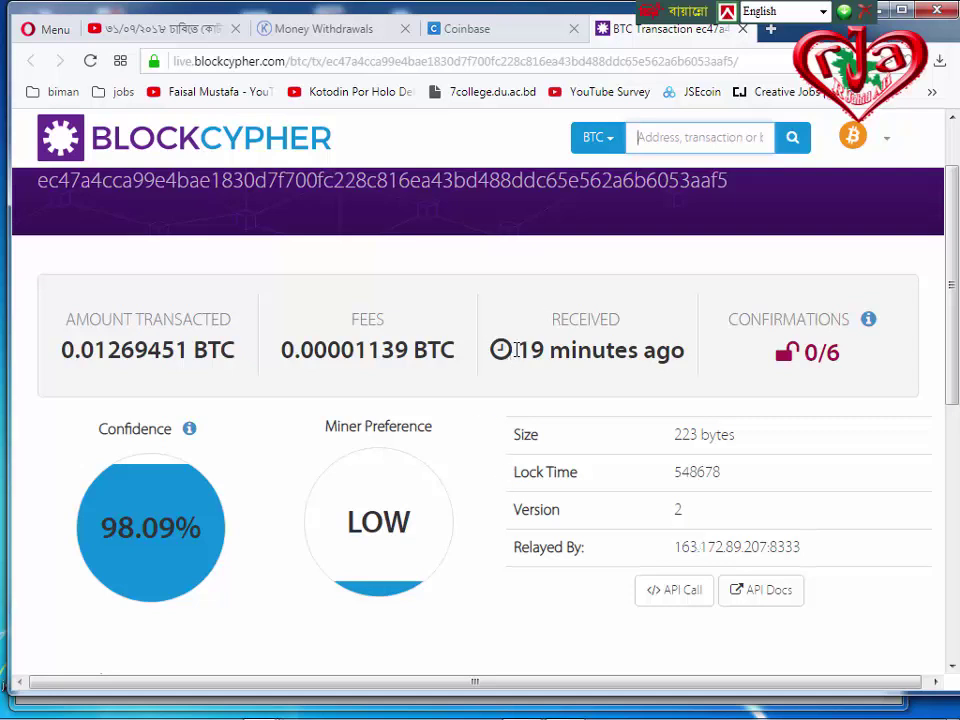
Reload the BlockCypher transaction (still 0/6, received 20 minutes ago), then return to Coinbase's receipt details.
drag(512, 350, 690, 356)
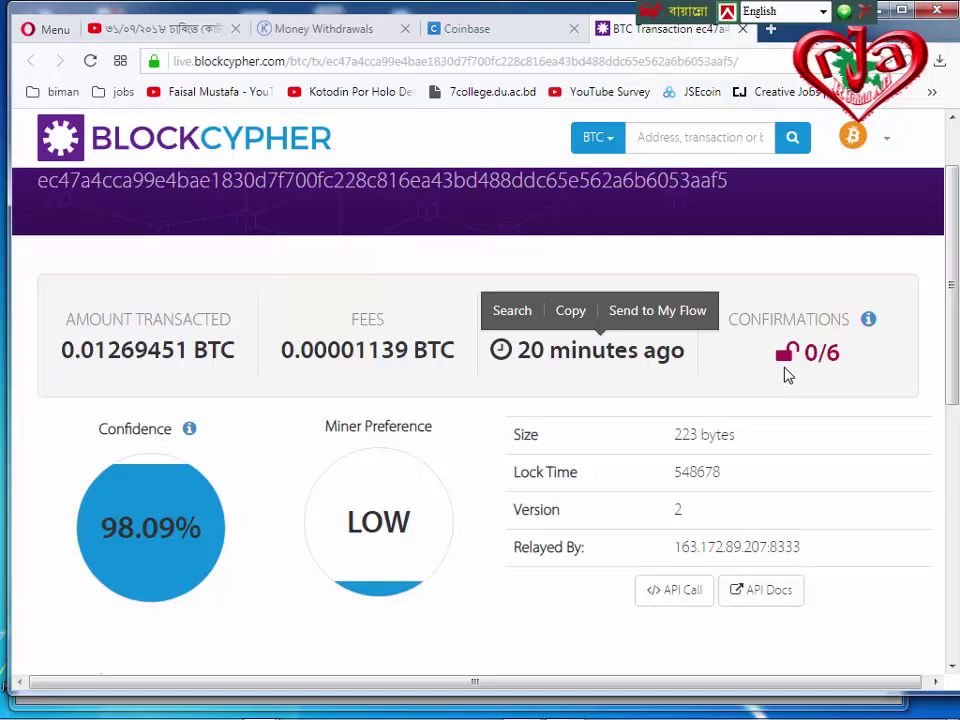
click(90, 61)
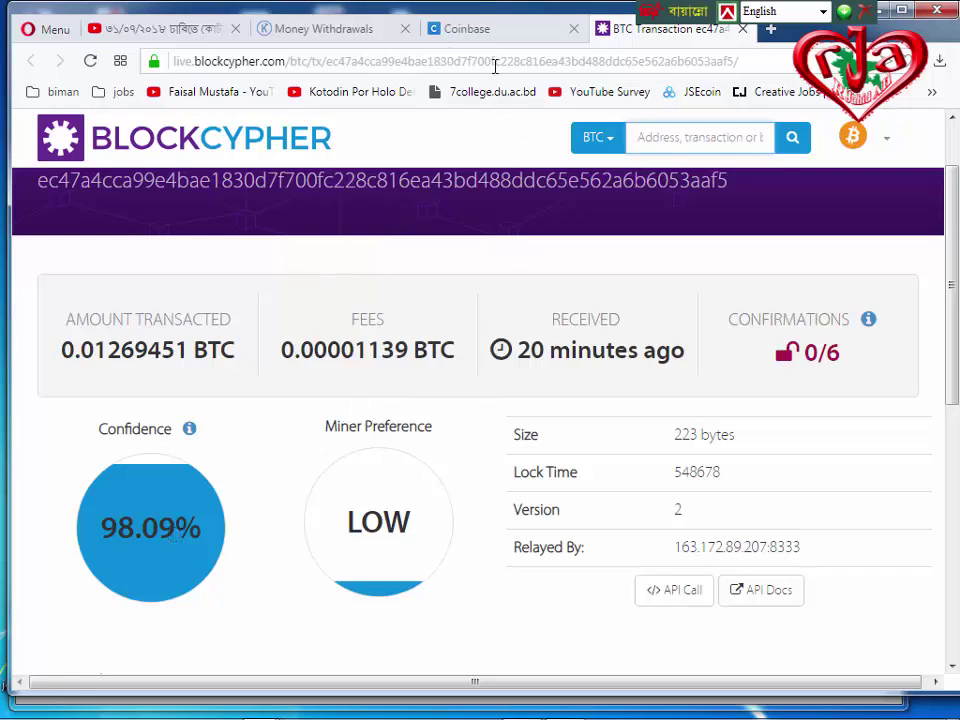
click(507, 33)
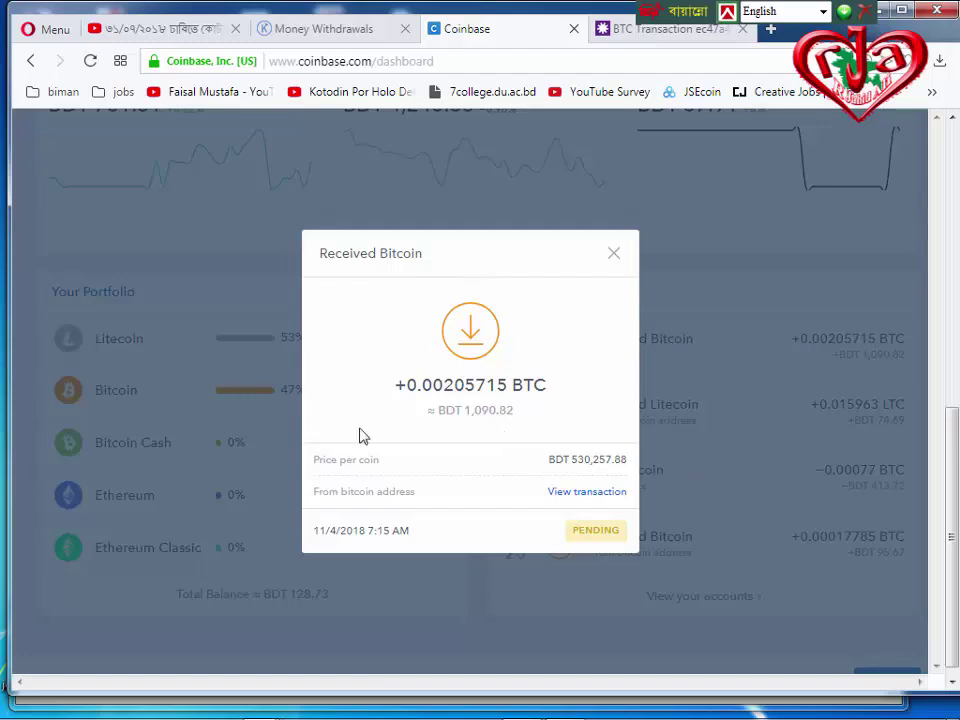
Close the Received Bitcoin details to show the dashboard with its BDT 128.73 portfolio value.
click(236, 238)
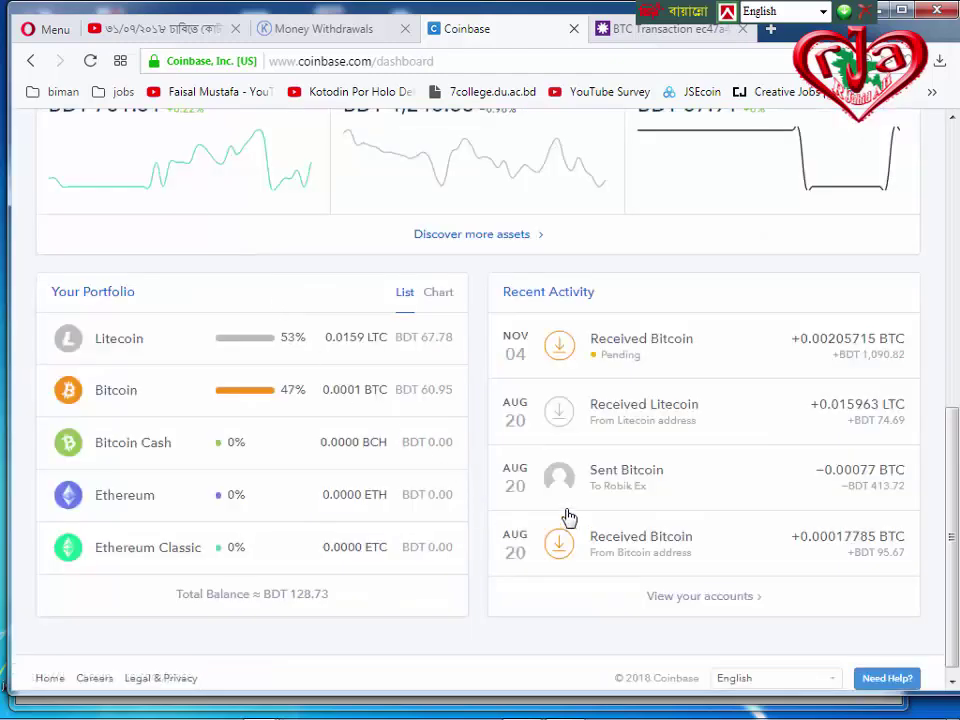
scroll(568, 516, down, 1)
scroll(555, 536, up, 5)
scroll(557, 536, down, 4)
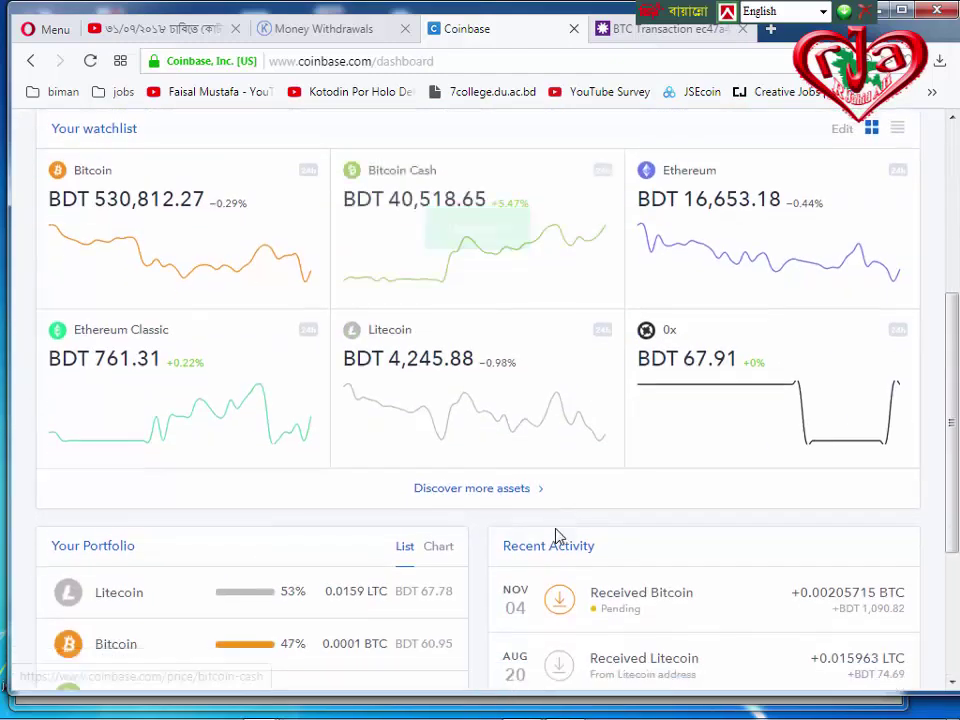
scroll(557, 533, up, 5)
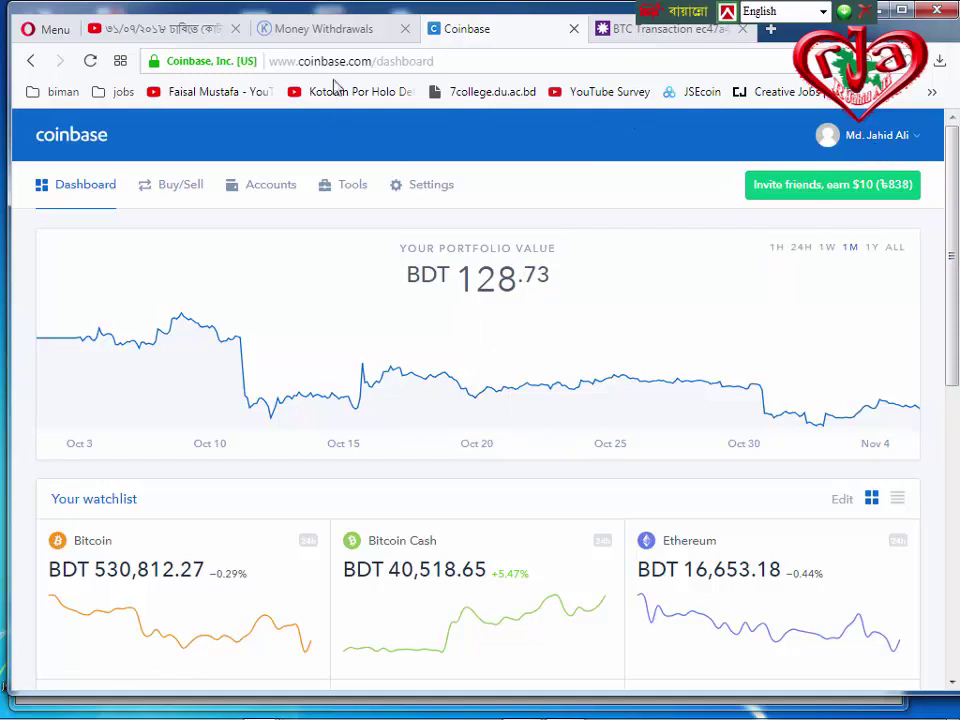
Copy the Coinbase dashboard address and open a new private browsing window.
right_click(327, 61)
click(359, 126)
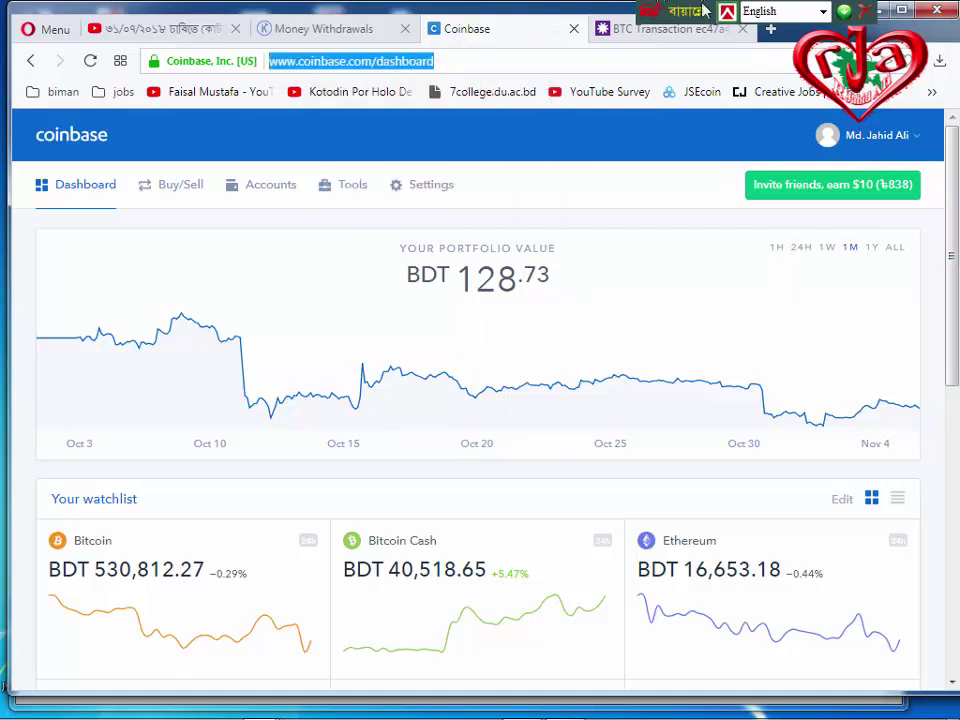
click(770, 28)
right_click(458, 64)
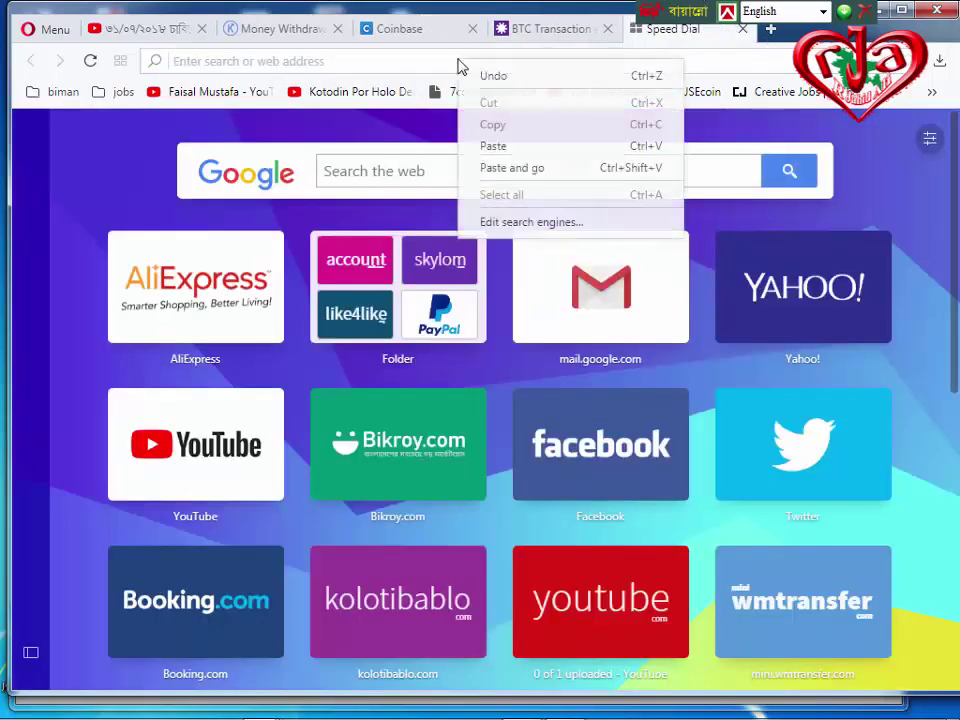
click(45, 29)
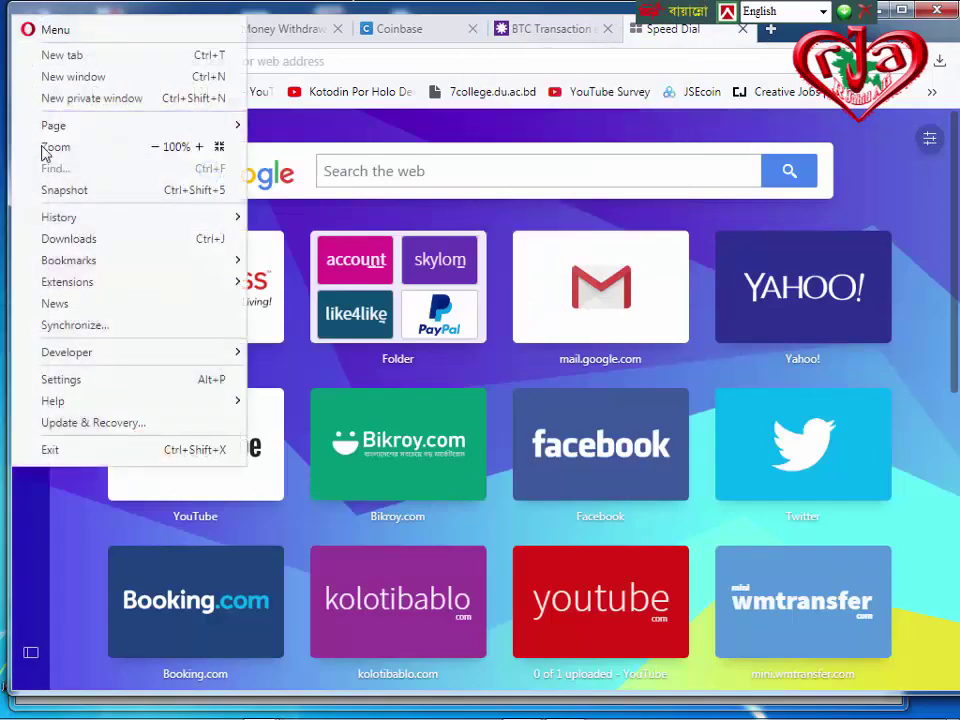
click(93, 98)
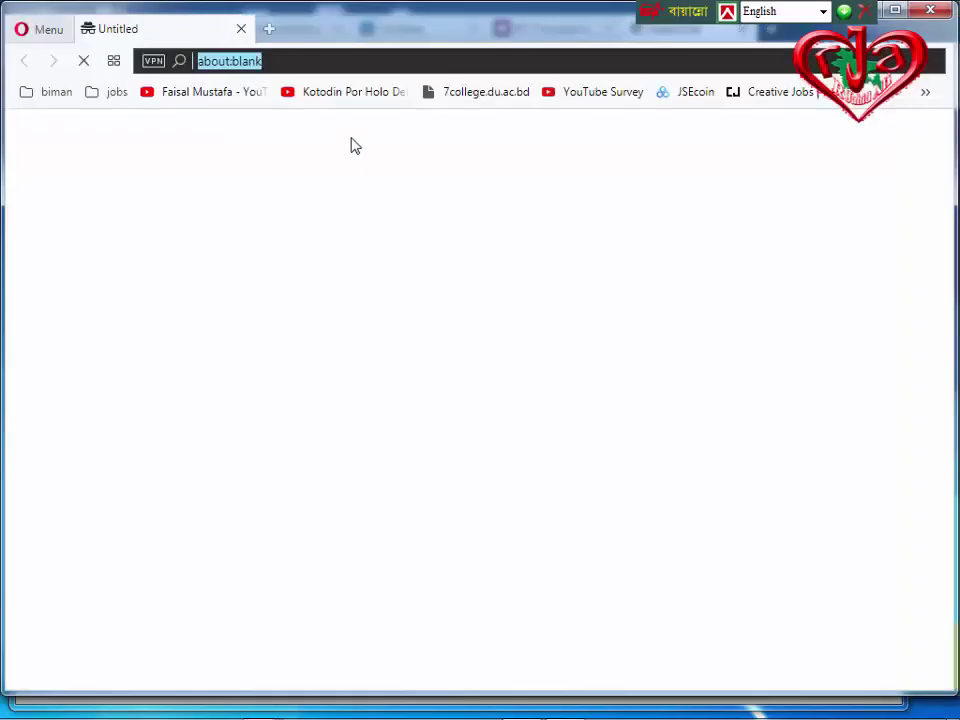
Paste and go to coinbase.com/dashboard in the private window, landing on the Coinbase sign-in page.
right_click(273, 63)
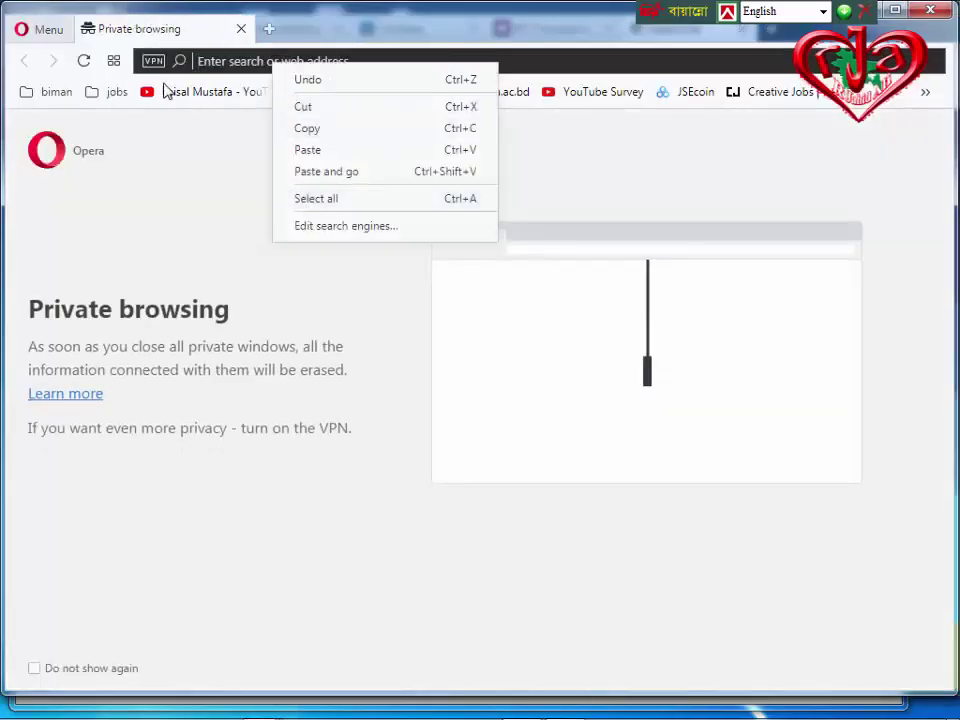
click(326, 172)
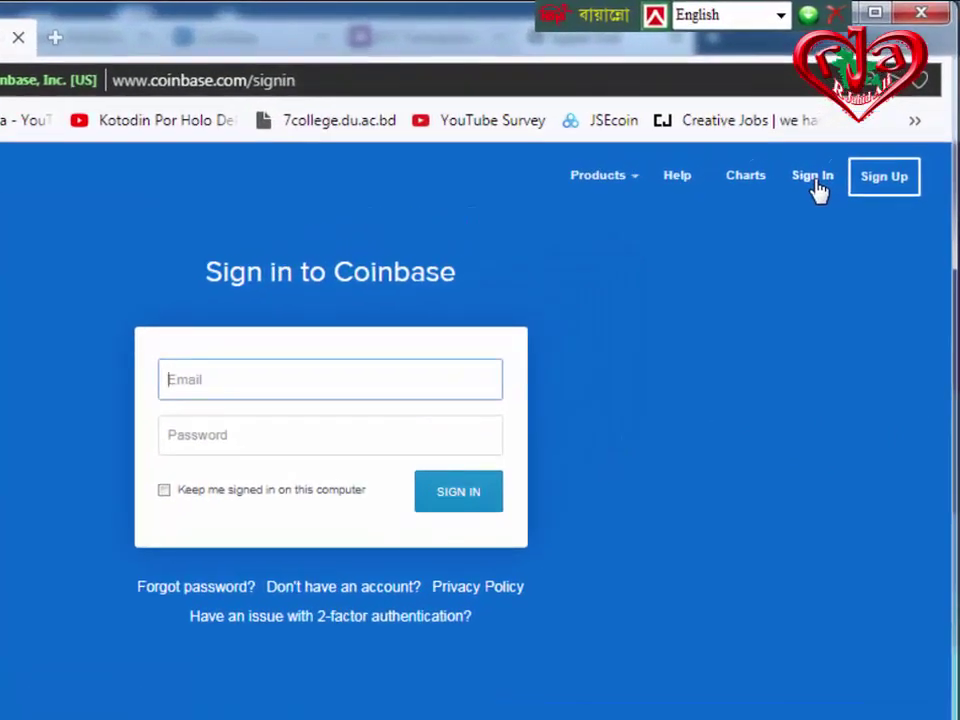
click(810, 267)
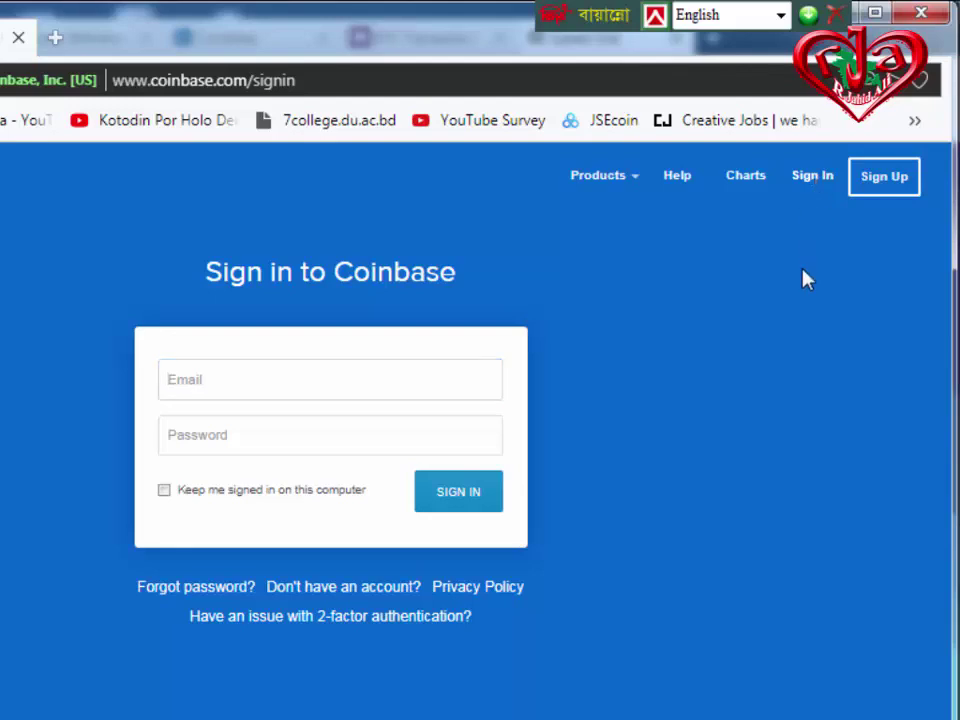
key(Tab)
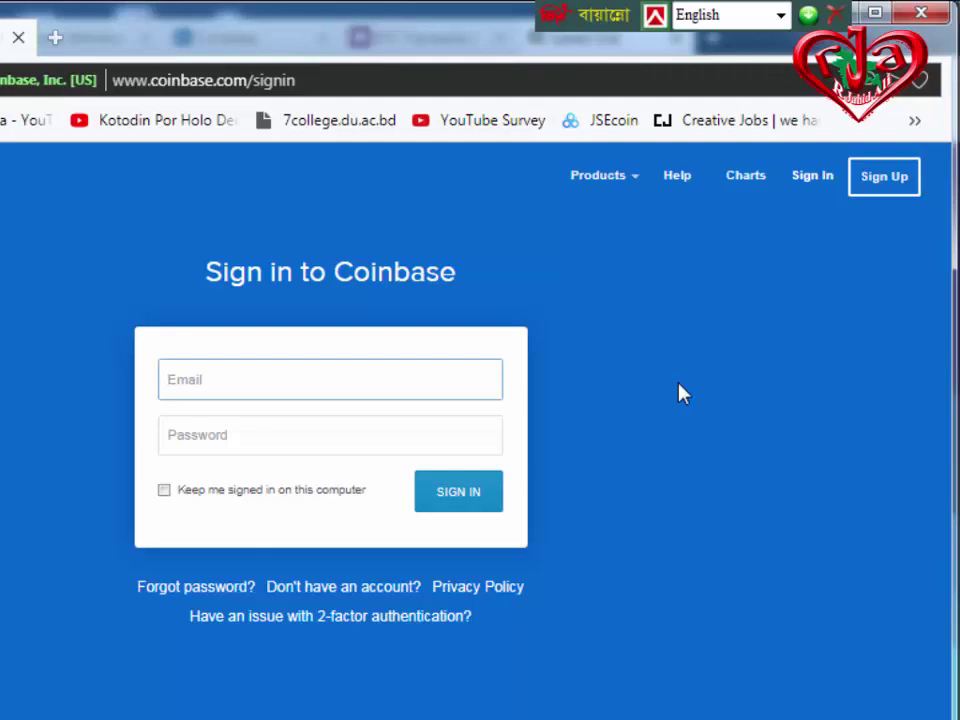
click(886, 180)
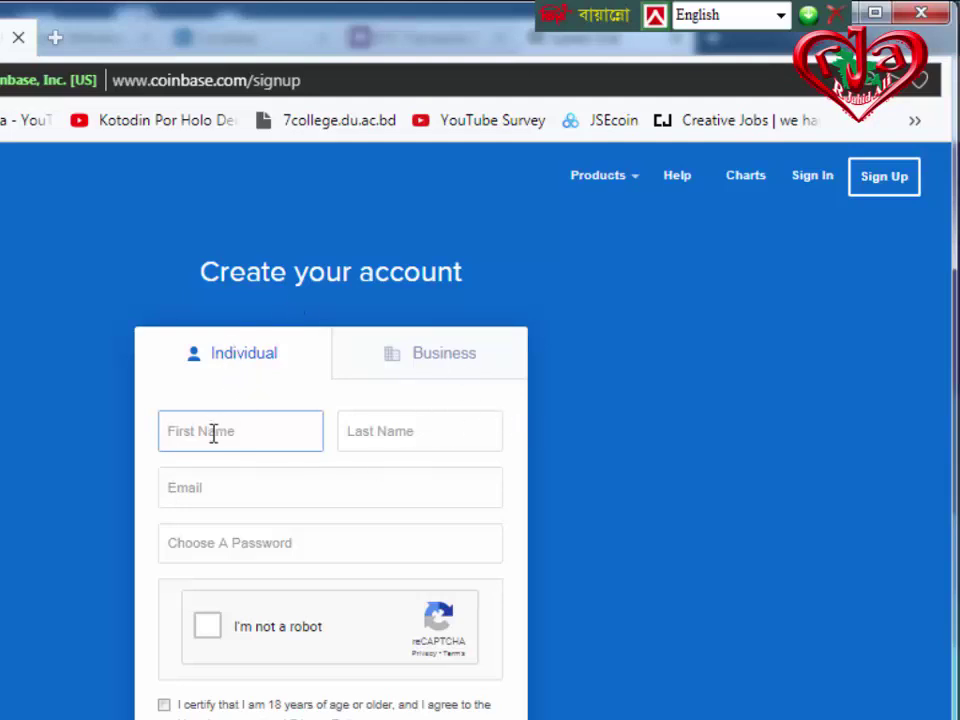
click(401, 429)
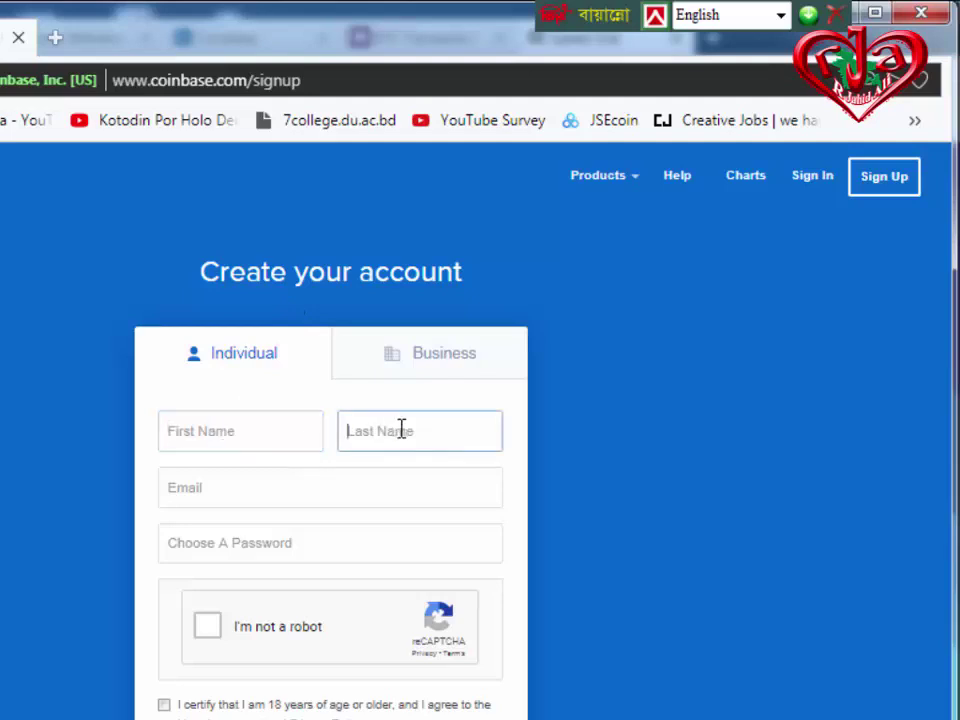
click(197, 495)
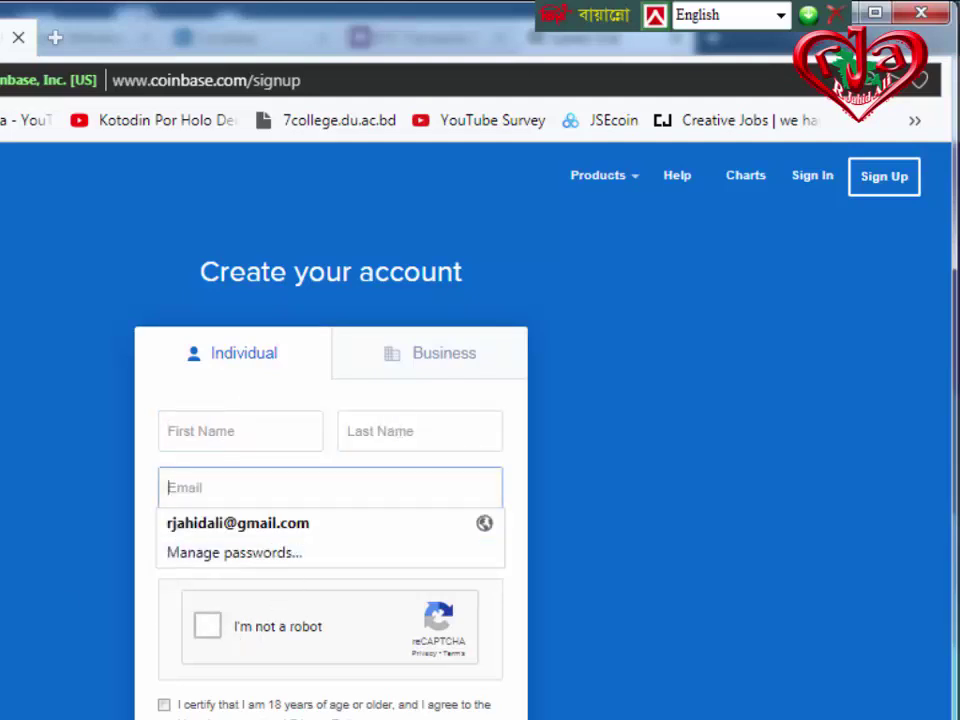
key(Escape)
click(25, 560)
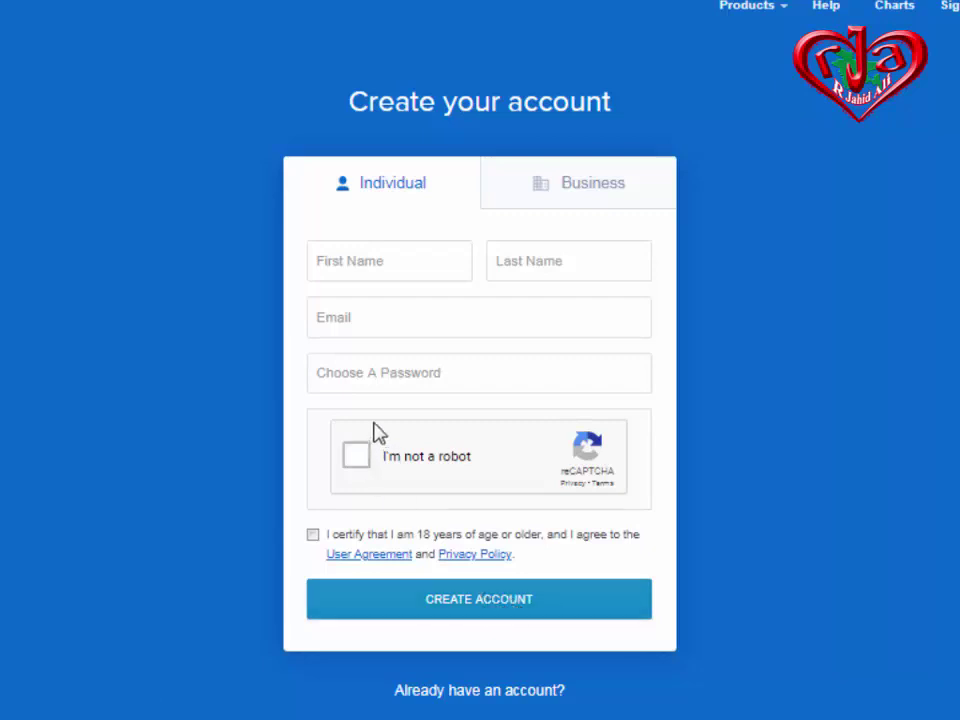
click(363, 316)
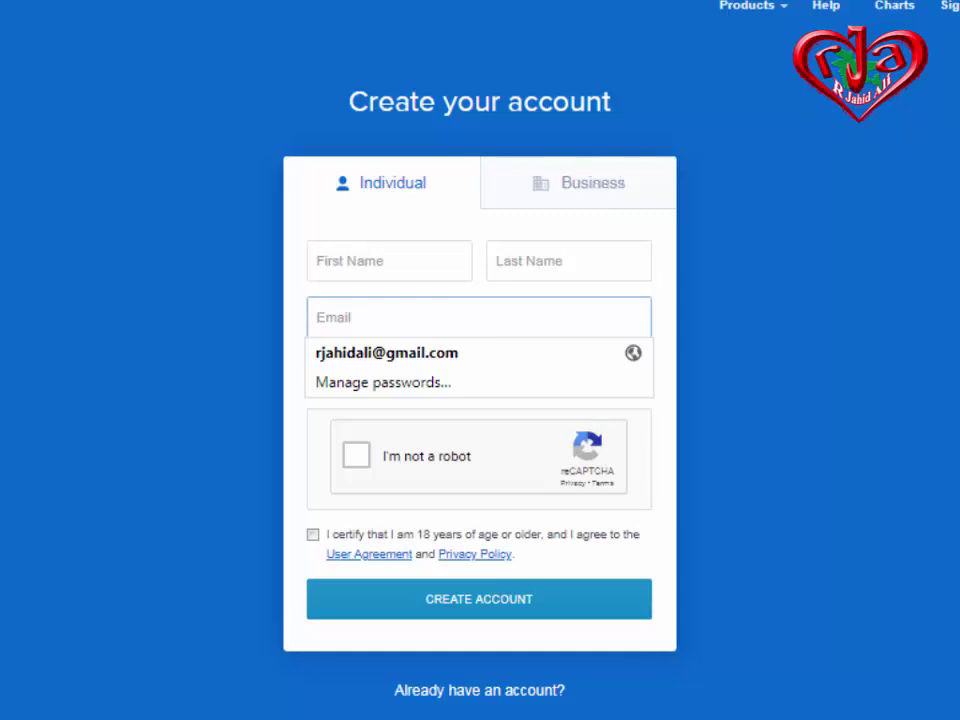
click(708, 398)
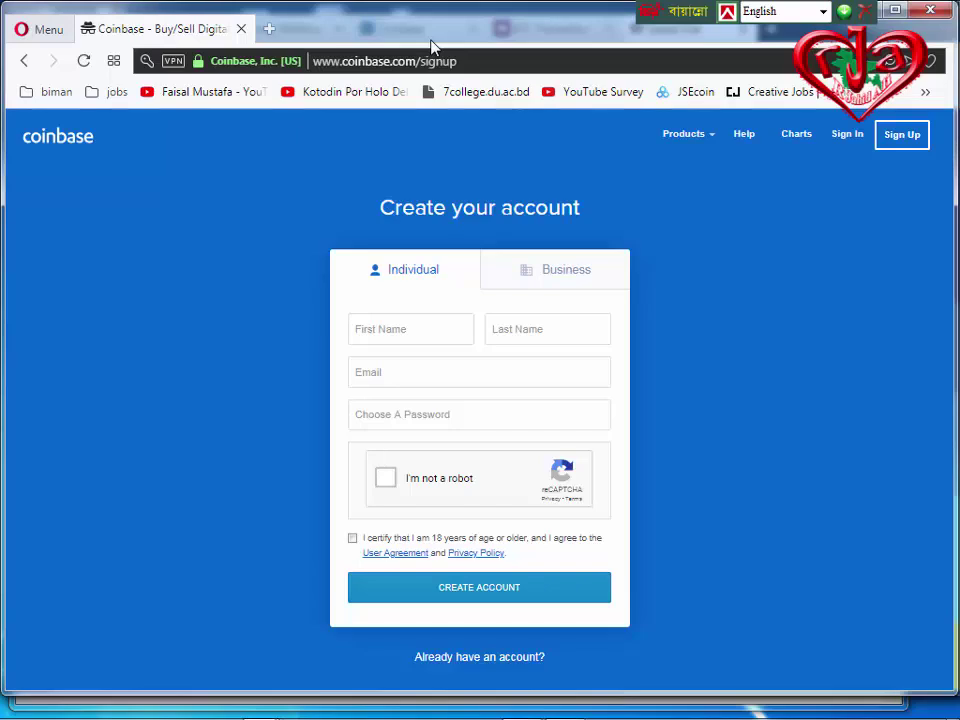
Bring the main browser window forward and switch to the BlockCypher BTC Transaction tab.
drag(528, 39, 516, 94)
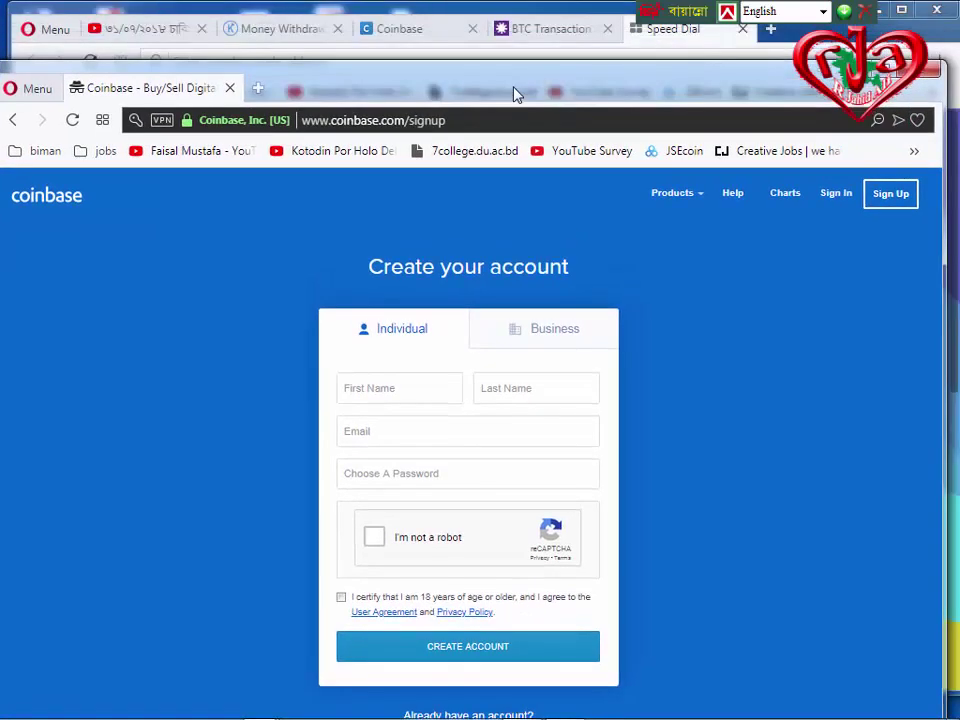
click(695, 55)
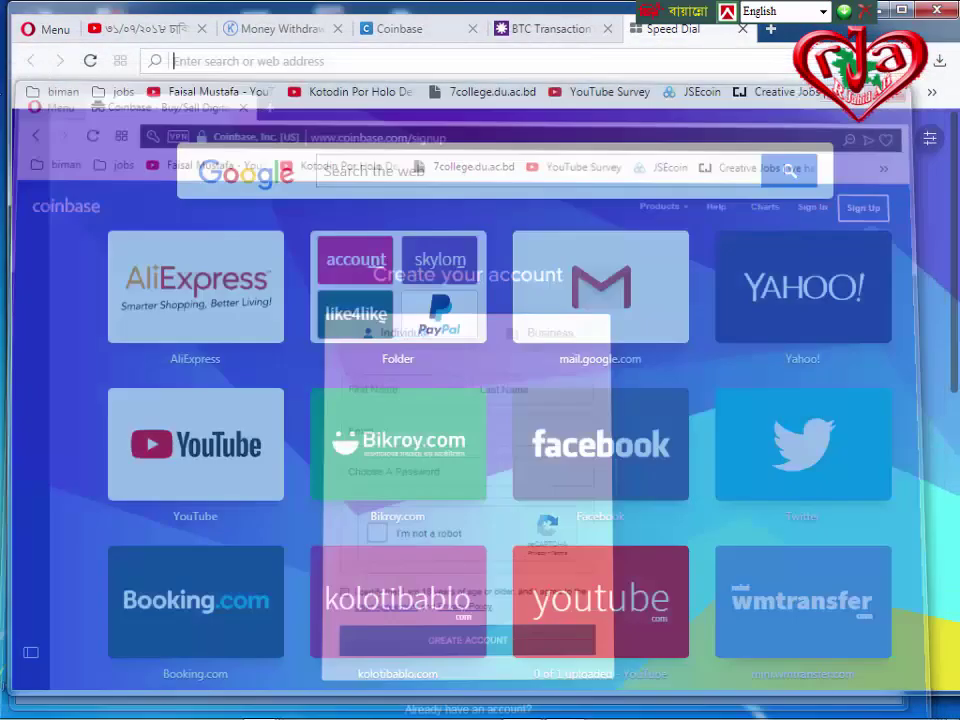
click(420, 33)
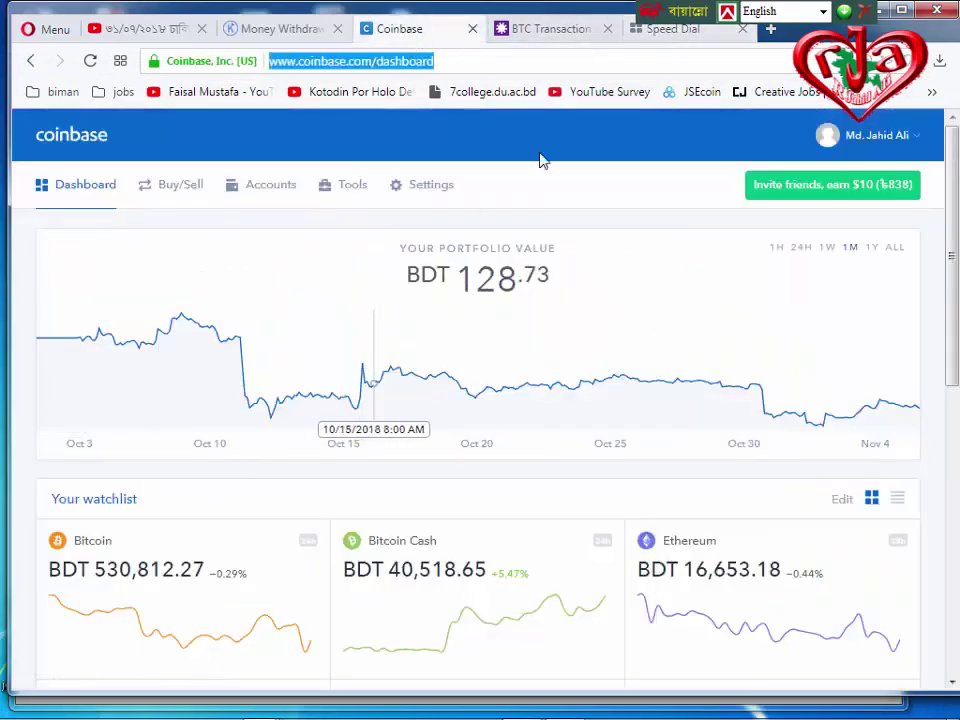
click(558, 32)
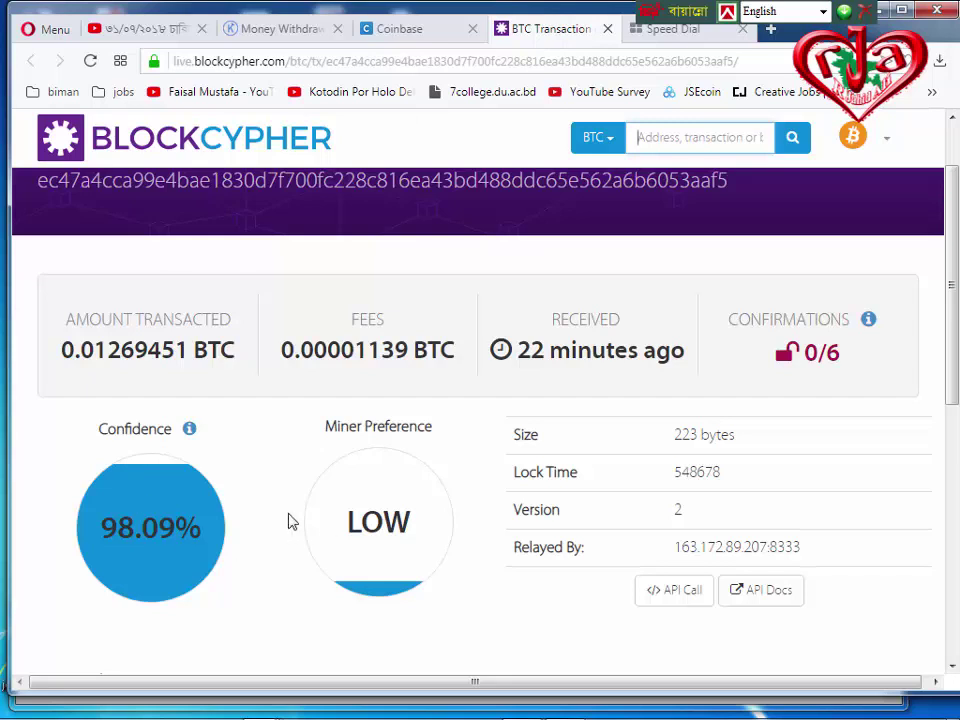
Reload the BlockCypher page and review the 0.01269451 BTC transfer, now at 1/6 confirmations.
click(89, 61)
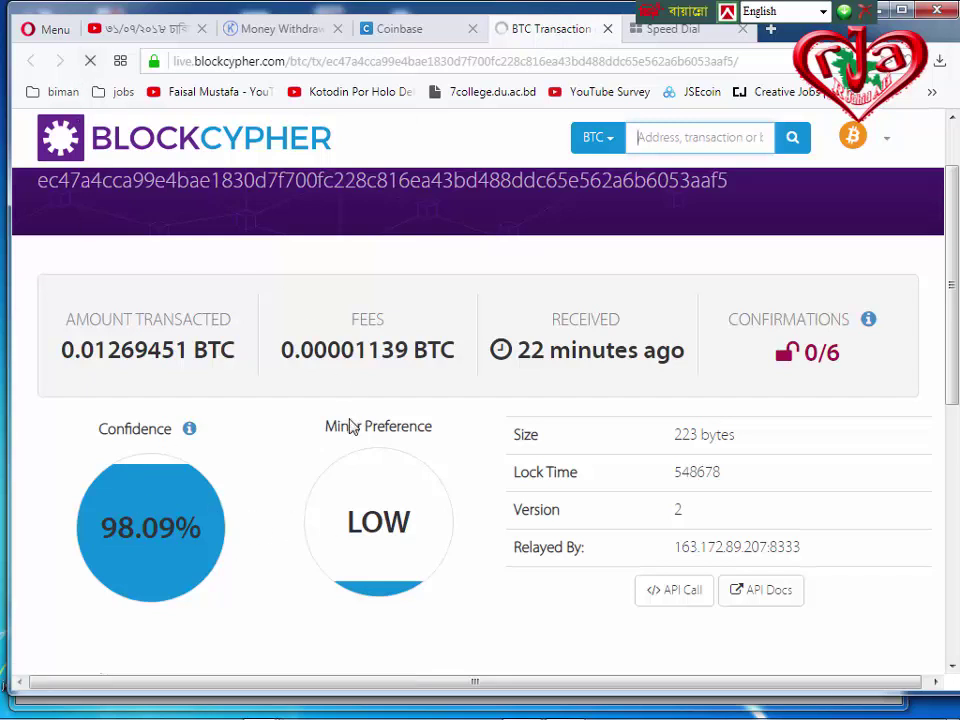
scroll(293, 585, down, 3)
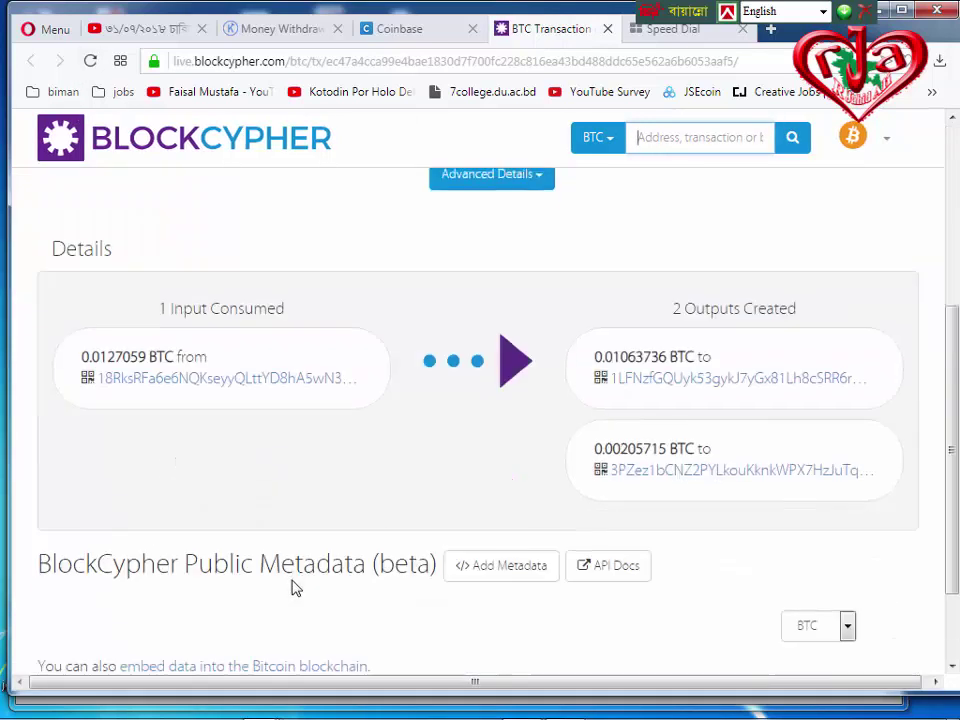
scroll(293, 585, down, 2)
scroll(293, 585, up, 5)
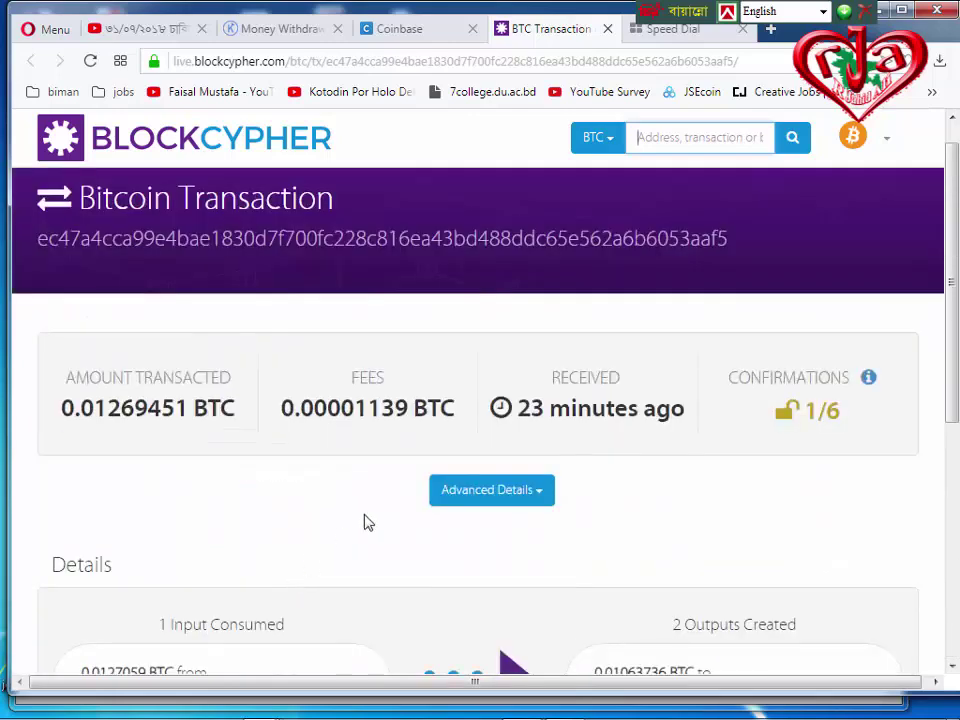
scroll(366, 522, down, 2)
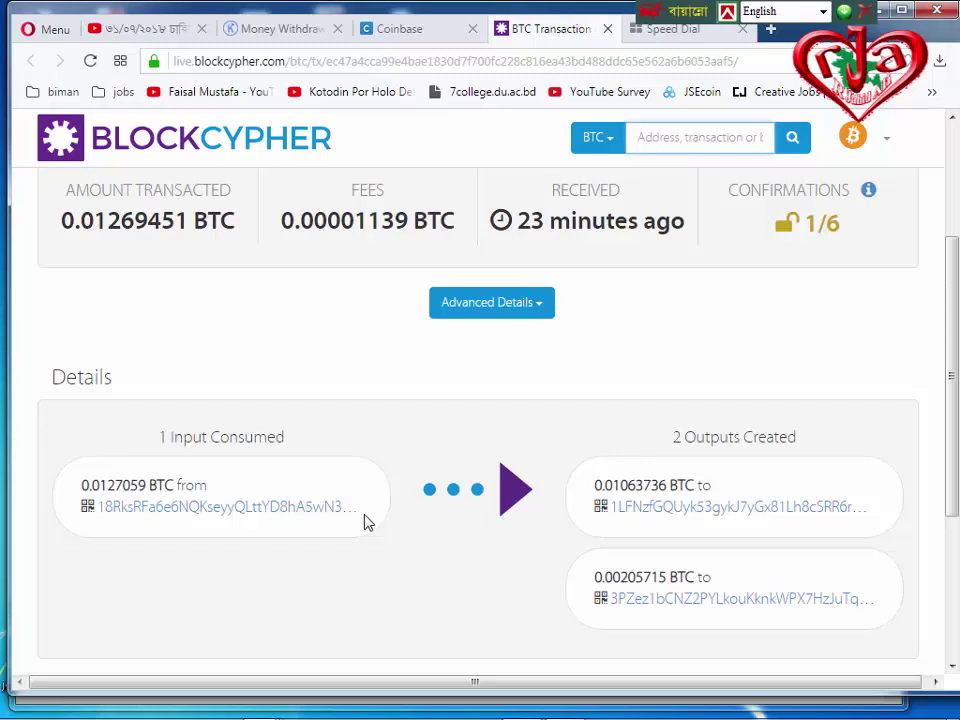
scroll(519, 440, up, 2)
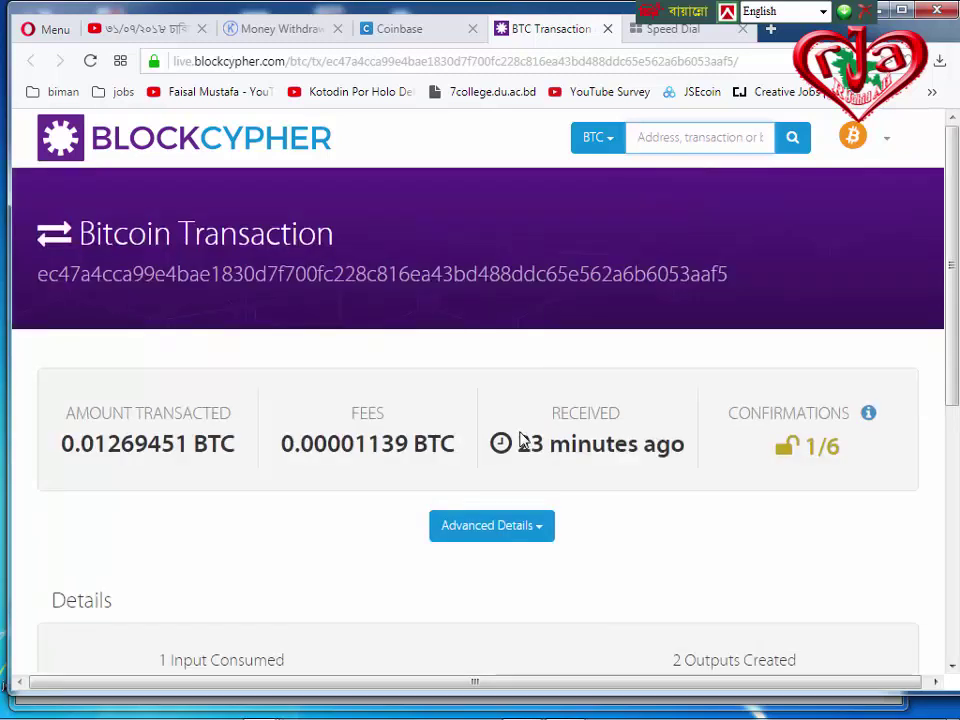
scroll(439, 450, down, 1)
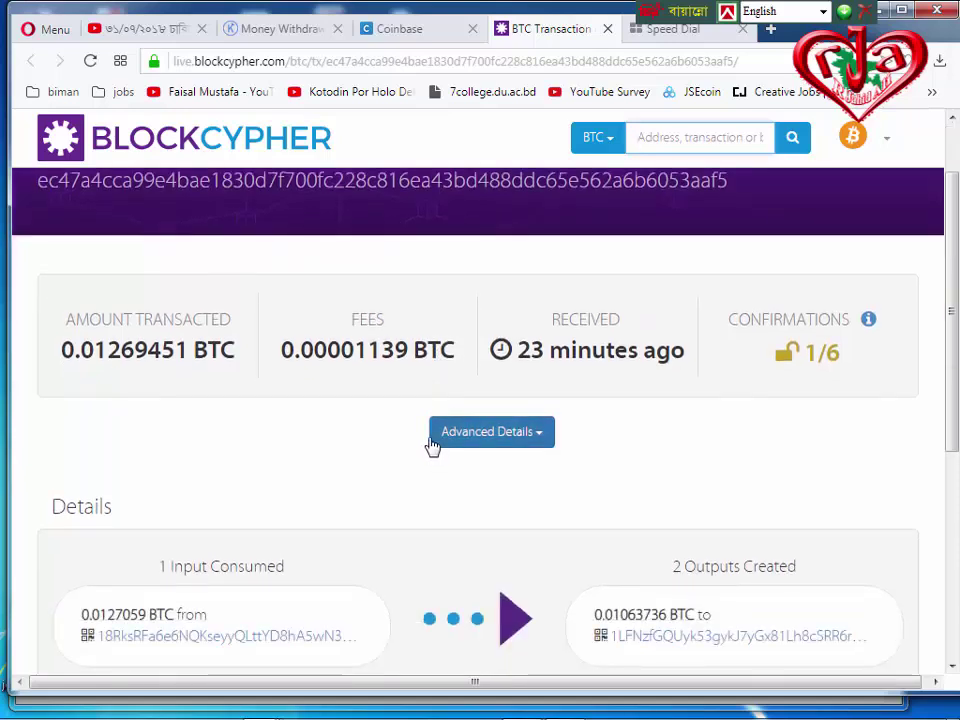
scroll(500, 408, down, 2)
scroll(502, 409, up, 2)
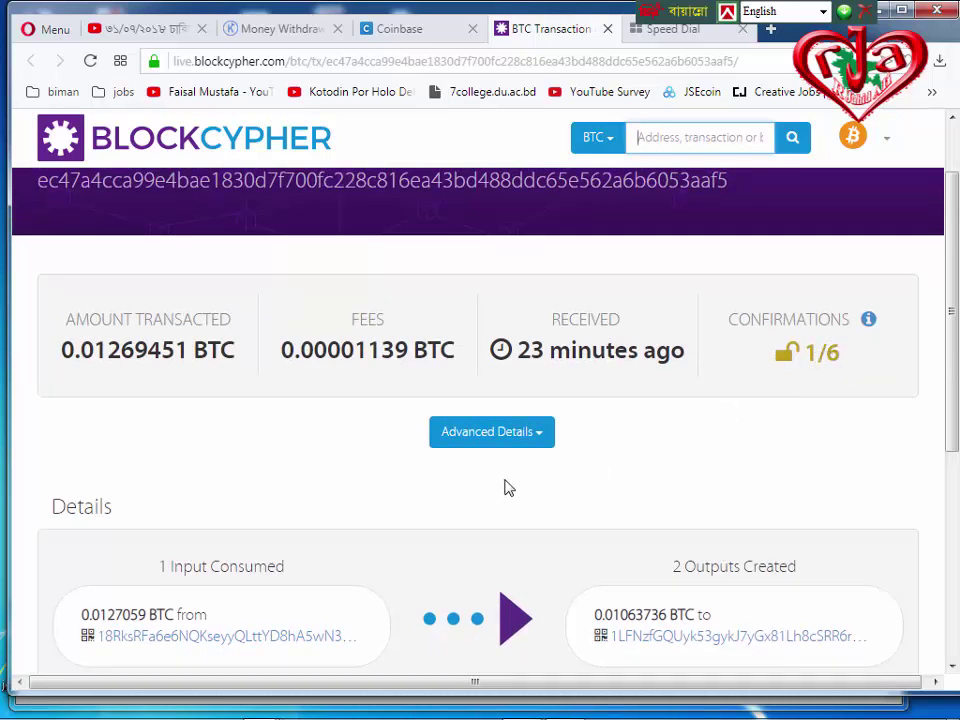
Expand Advanced Details to reveal block height 548,680 and the 223-byte size.
mouse_move(545, 354)
scroll(771, 449, down, 3)
scroll(772, 450, up, 1)
scroll(772, 450, up, 1)
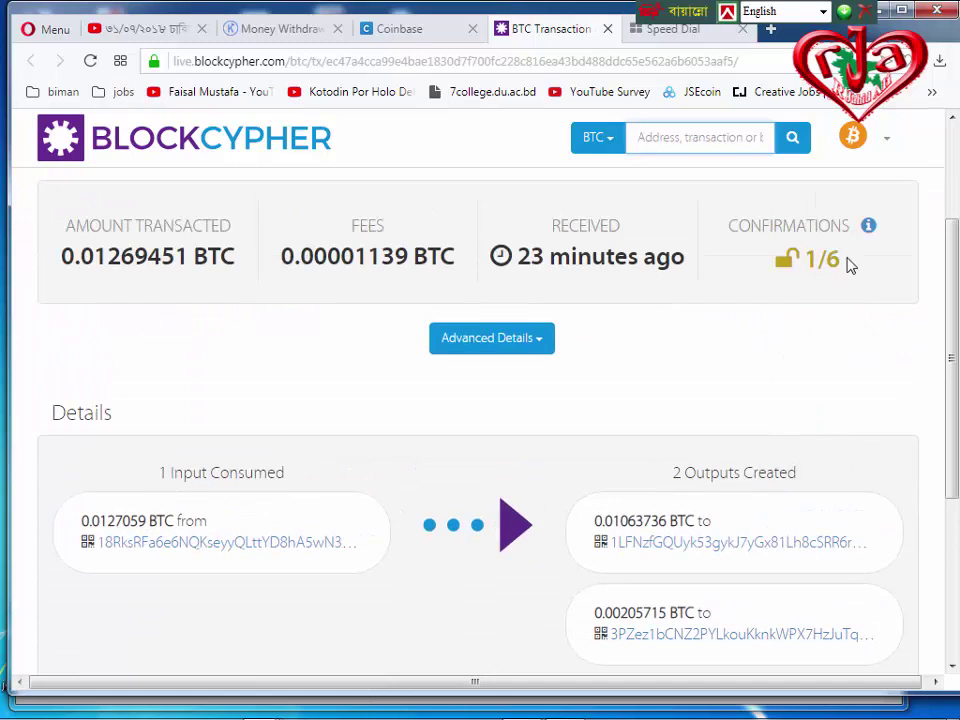
click(541, 352)
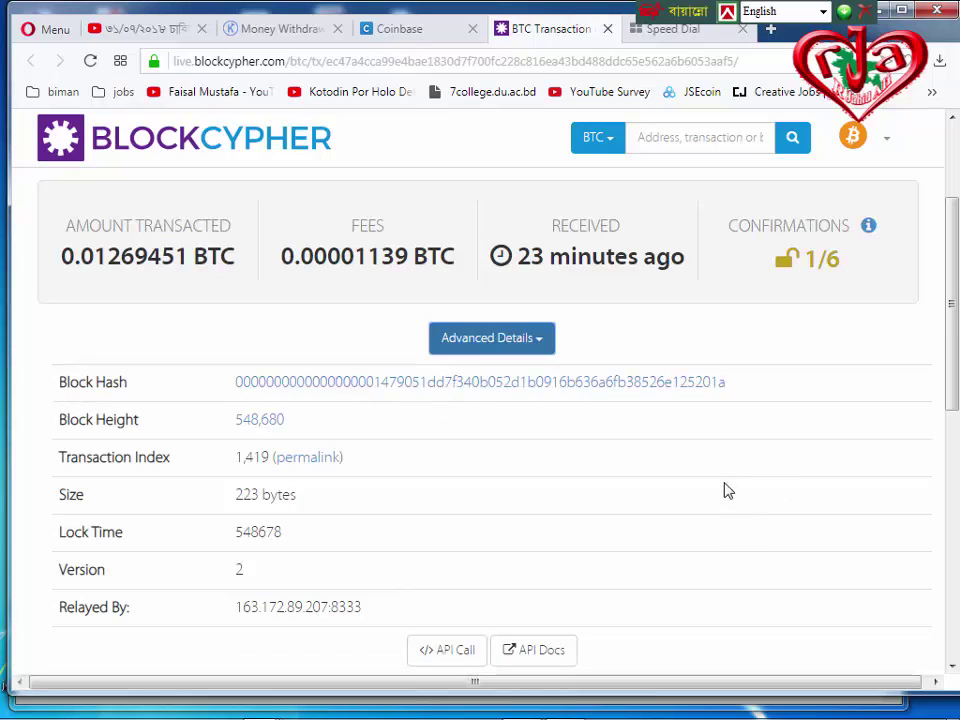
scroll(540, 365, up, 3)
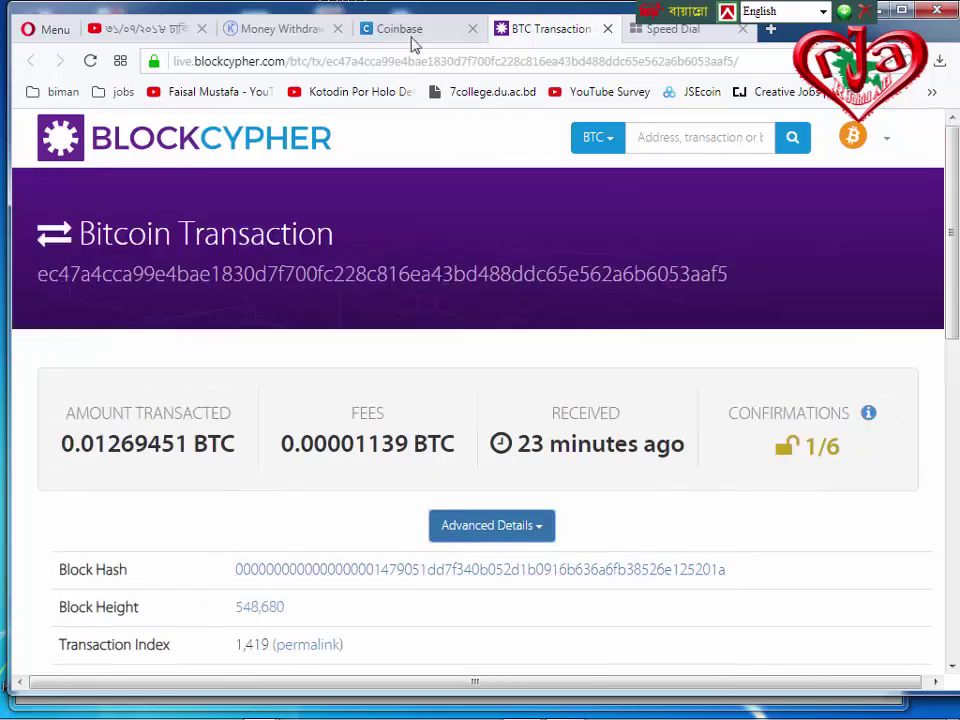
Reload the Coinbase dashboard, open the Nov 04 +0.00205715 BTC receipt, and view its transaction.
click(405, 30)
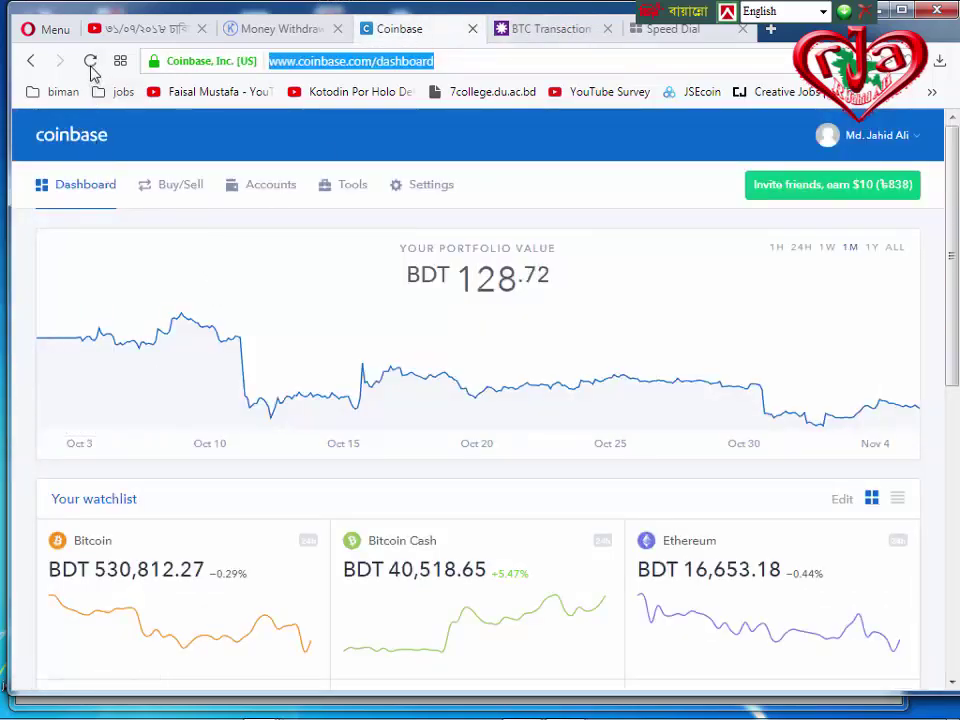
click(90, 61)
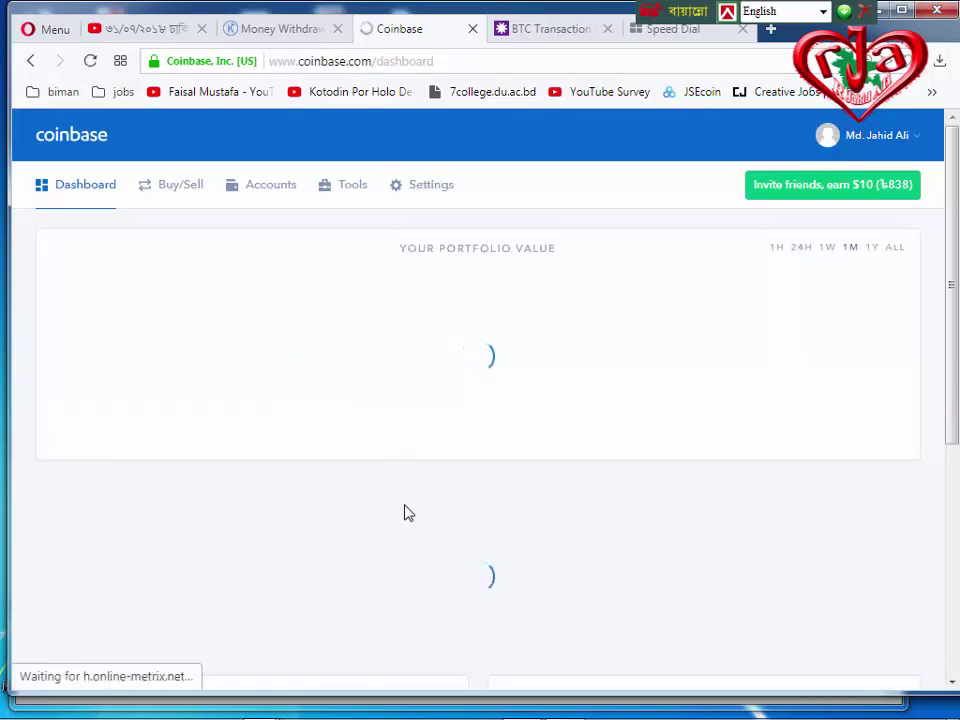
scroll(408, 512, down, 5)
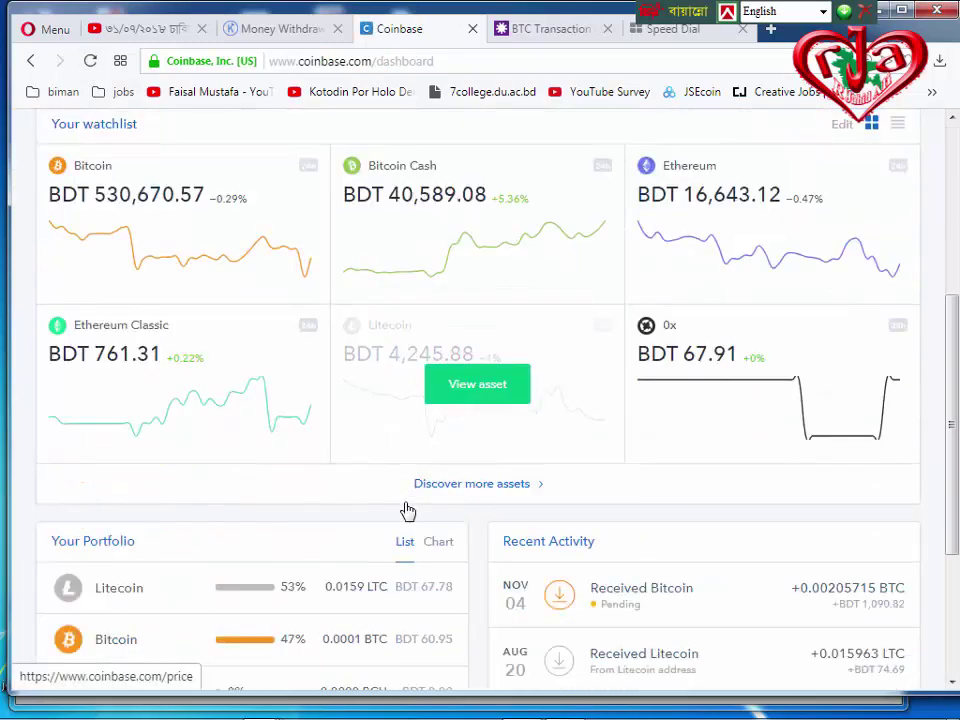
scroll(408, 512, down, 3)
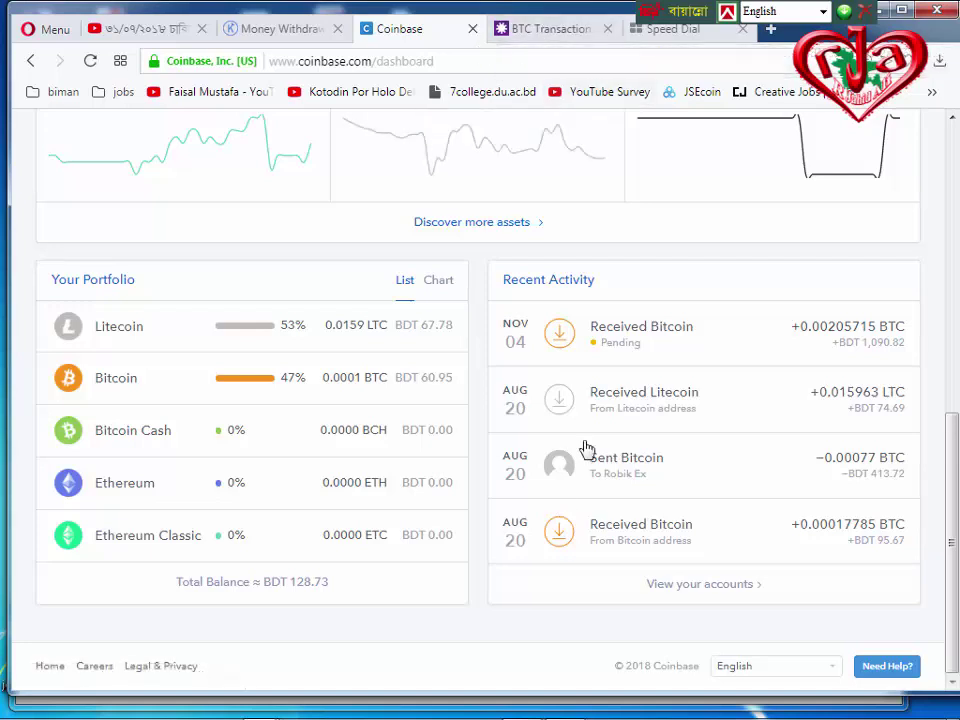
click(618, 343)
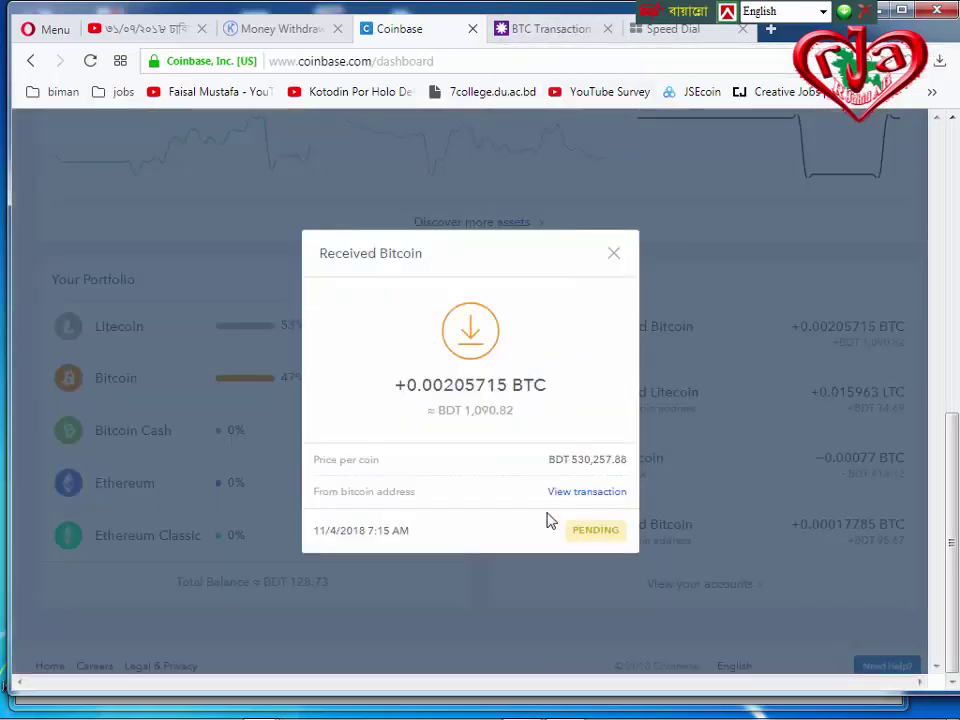
click(582, 494)
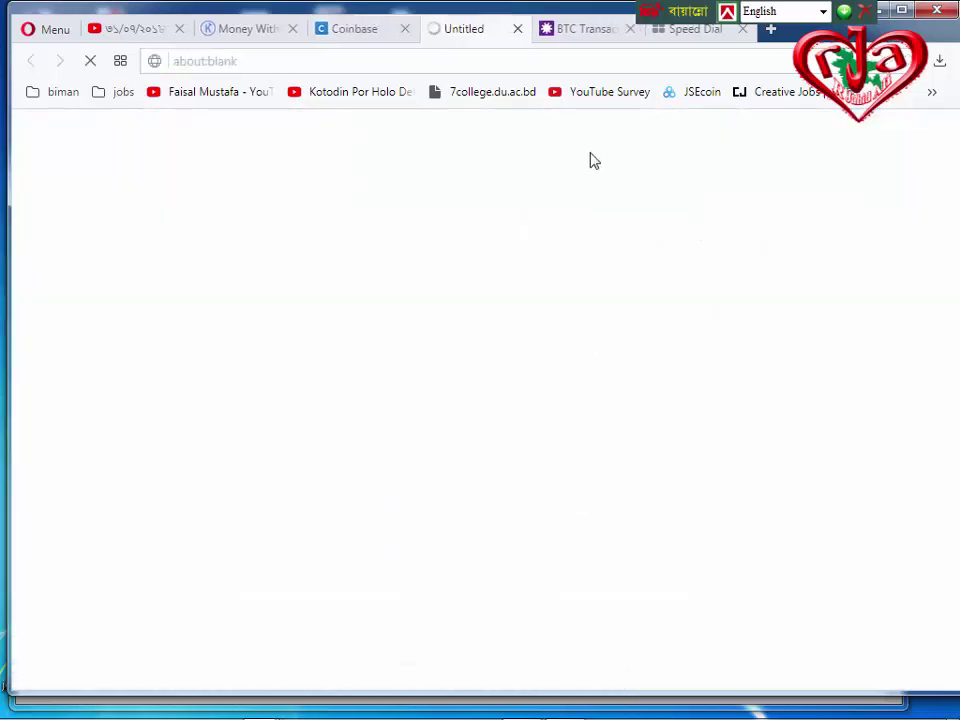
Close the old BTC Transaction tab and the Speed Dial tab, keeping the new BlockCypher transaction tab.
click(602, 38)
click(629, 29)
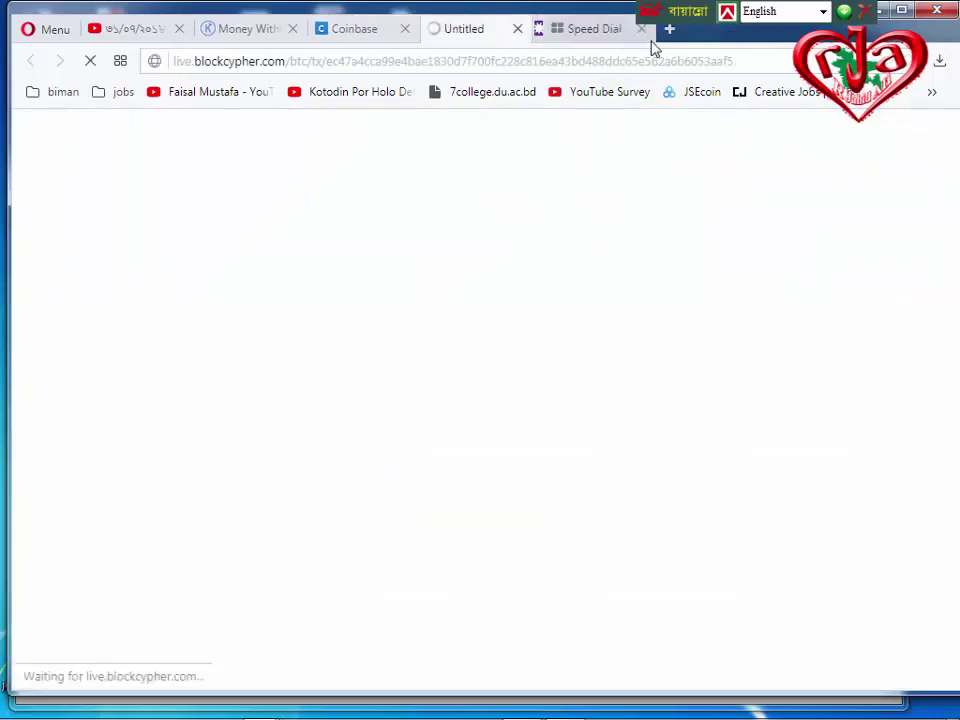
click(613, 37)
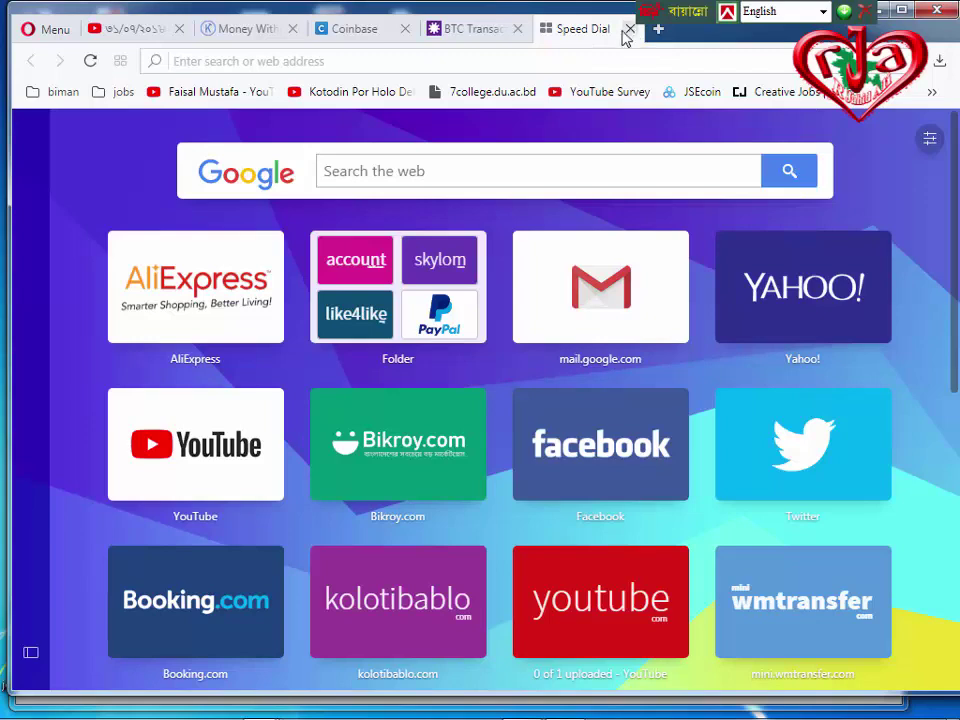
click(629, 30)
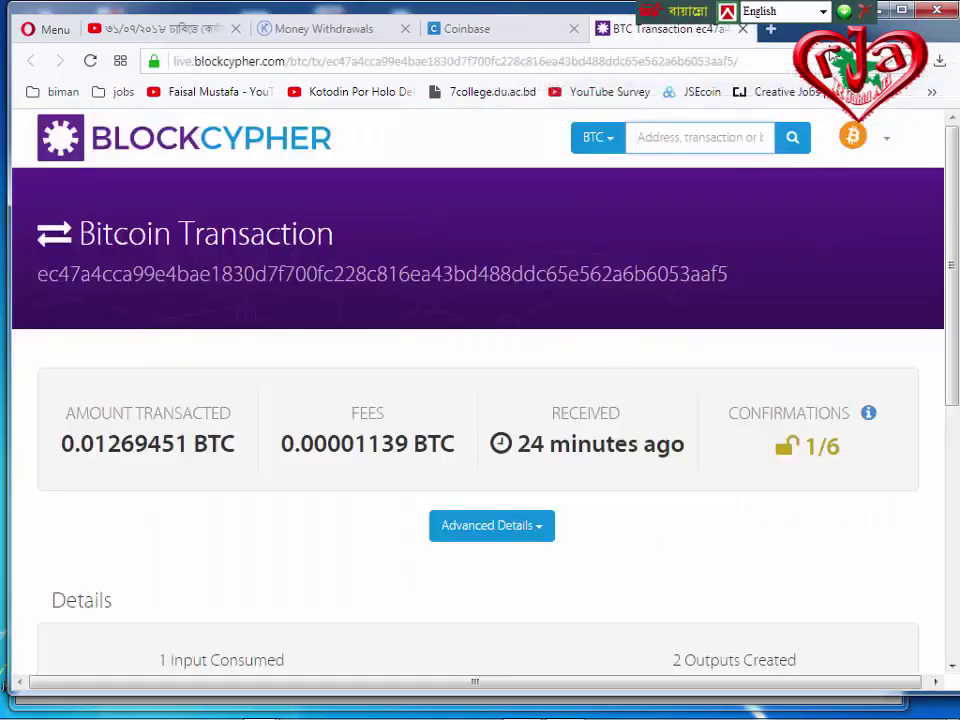